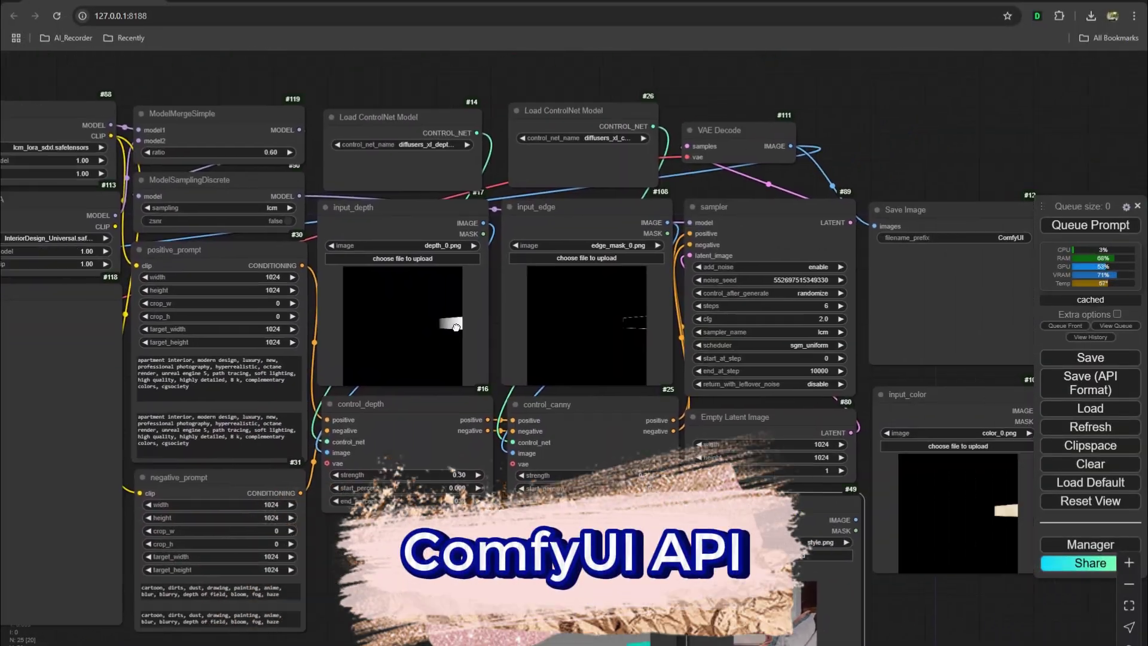
- Examine the ComfyUI workflow from the sampler and ControlNet nodes back to the LoRA and checkpoint loaders
{"action": "middle_click_drag", "start_coordinate": [457, 327], "coordinate": [328, 270]}
{"action": "scroll", "coordinate": [328, 270], "scroll_direction": "down", "scroll_amount": 1}
{"action": "middle_click_drag", "start_coordinate": [511, 332], "coordinate": [691, 339]}
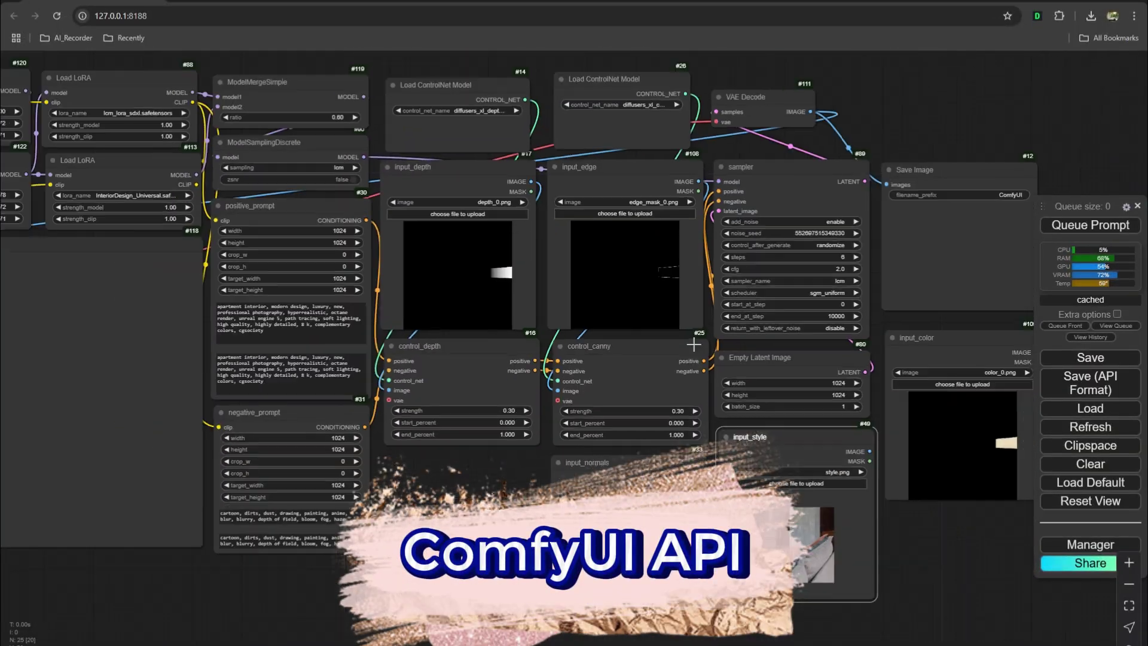
{"action": "scroll", "coordinate": [369, 338], "scroll_direction": "down", "scroll_amount": 1}
{"action": "middle_click_drag", "start_coordinate": [369, 339], "coordinate": [631, 362]}
{"action": "scroll", "coordinate": [631, 362], "scroll_direction": "down", "scroll_amount": 1}
{"action": "scroll", "coordinate": [644, 341], "scroll_direction": "down", "scroll_amount": 2}
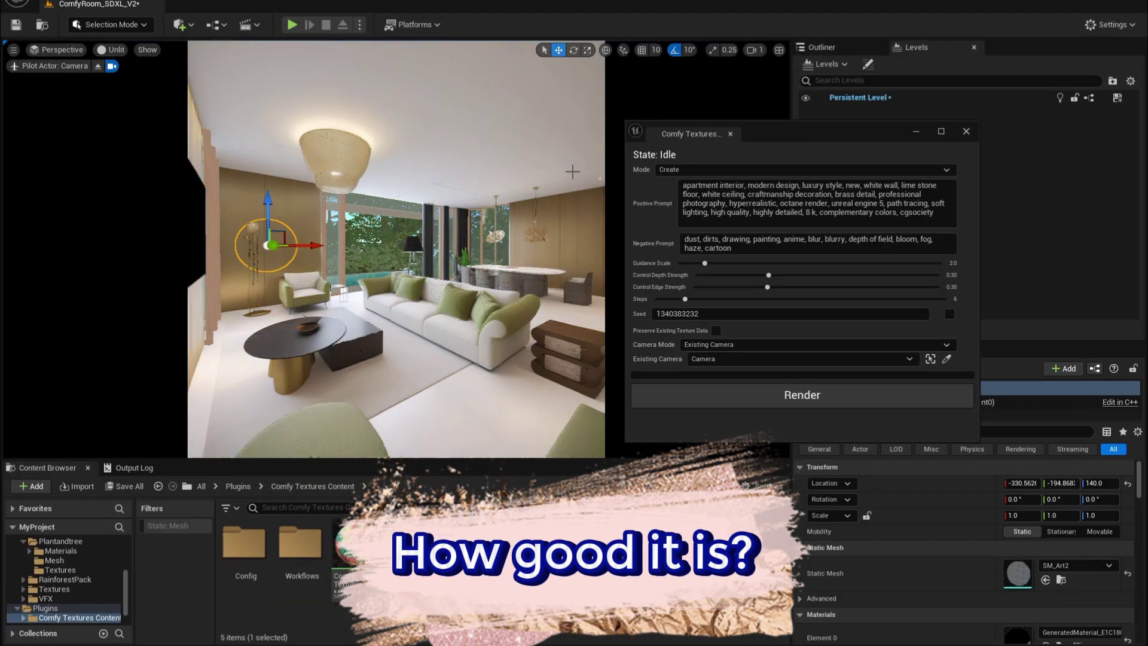
- Add "round artwork, craftmanship," to the start of the positive prompt and render the texture for the selected round wall art
{"action": "left_click", "coordinate": [683, 190]}
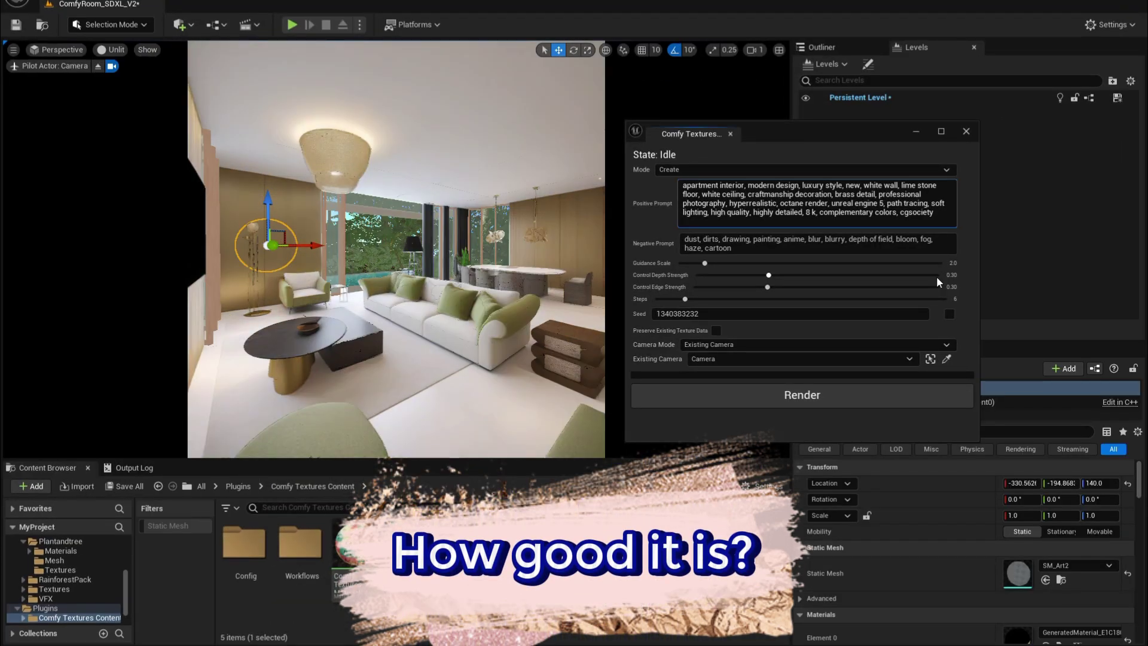
{"action": "type", "text": "round artwork, "}
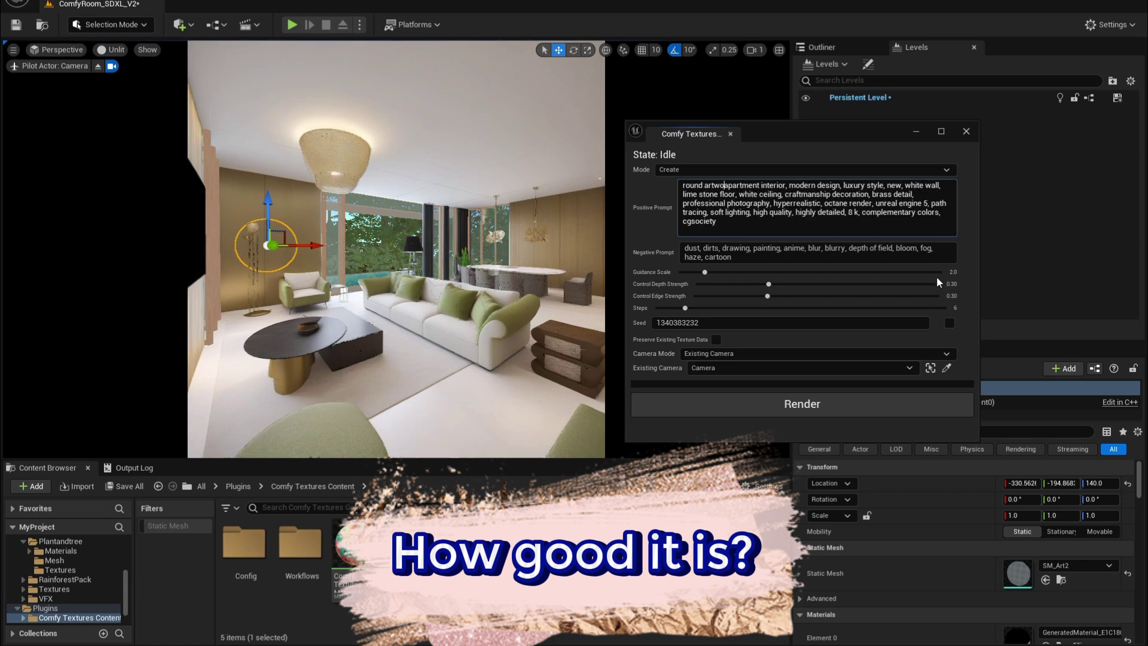
{"action": "type", "text": "craftmanship,"}
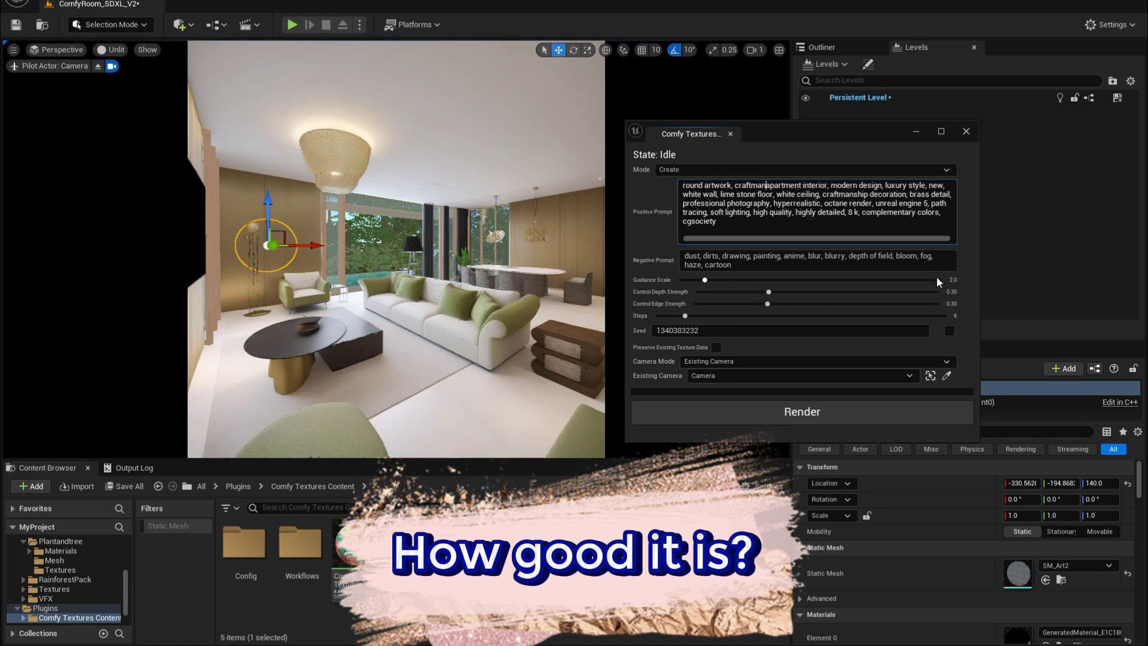
{"action": "left_click", "coordinate": [813, 413]}
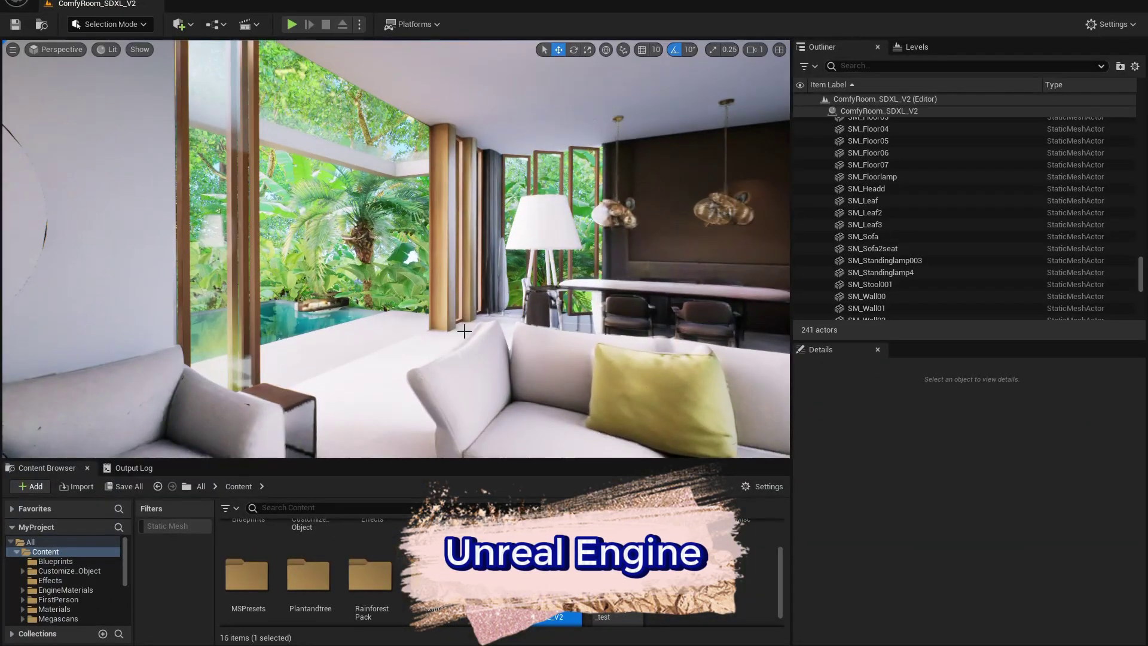
- View the room through the placed Camera and stop piloting it
{"action": "left_click", "coordinate": [108, 49]}
{"action": "left_click", "coordinate": [56, 49]}
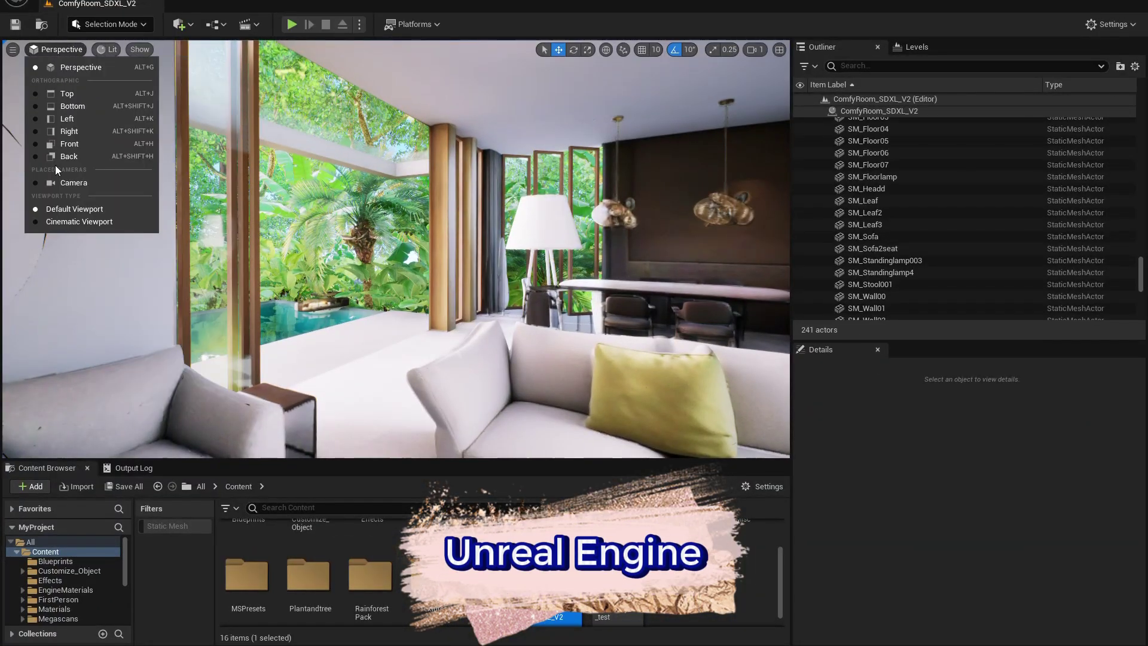
{"action": "left_click", "coordinate": [58, 182]}
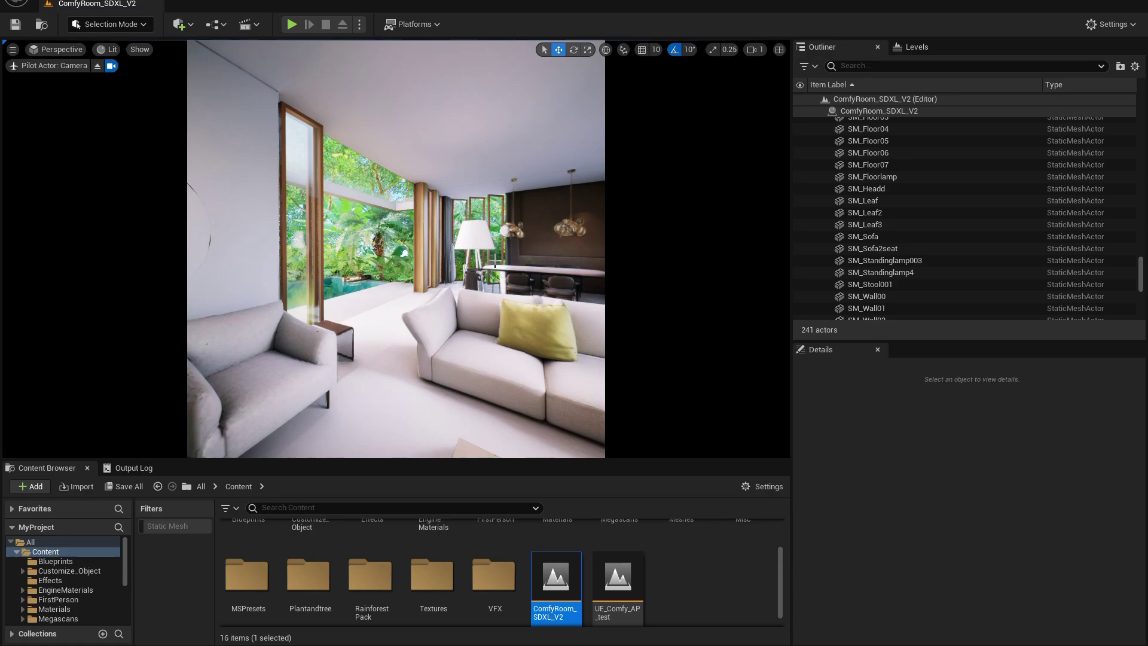
{"action": "left_click", "coordinate": [96, 65]}
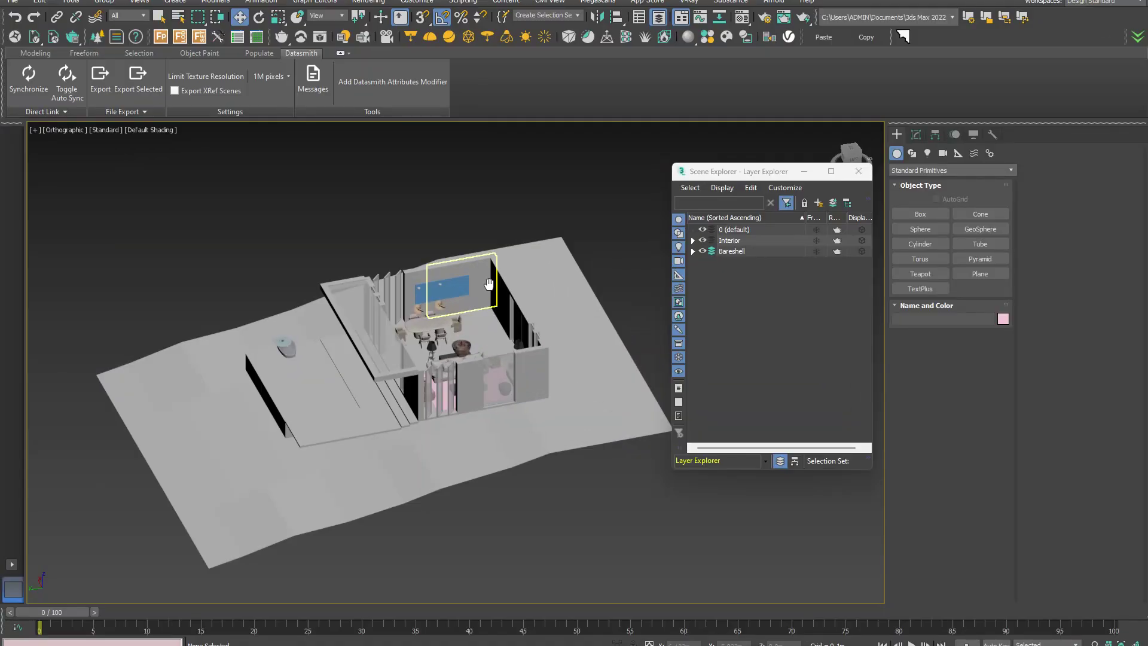
- Inspect the house model from outside and up close in the living area with its sofa and coffee tables
{"action": "middle_click_drag", "start_coordinate": [489, 283], "coordinate": [506, 269]}
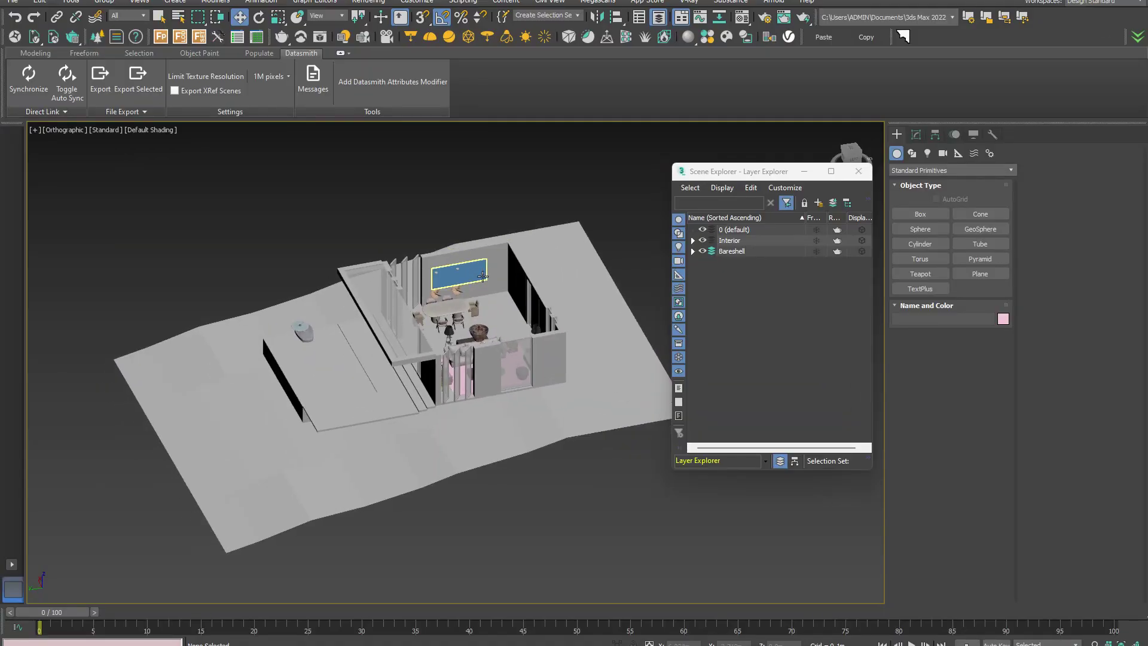
{"action": "scroll", "coordinate": [483, 276], "scroll_direction": "up", "scroll_amount": 6}
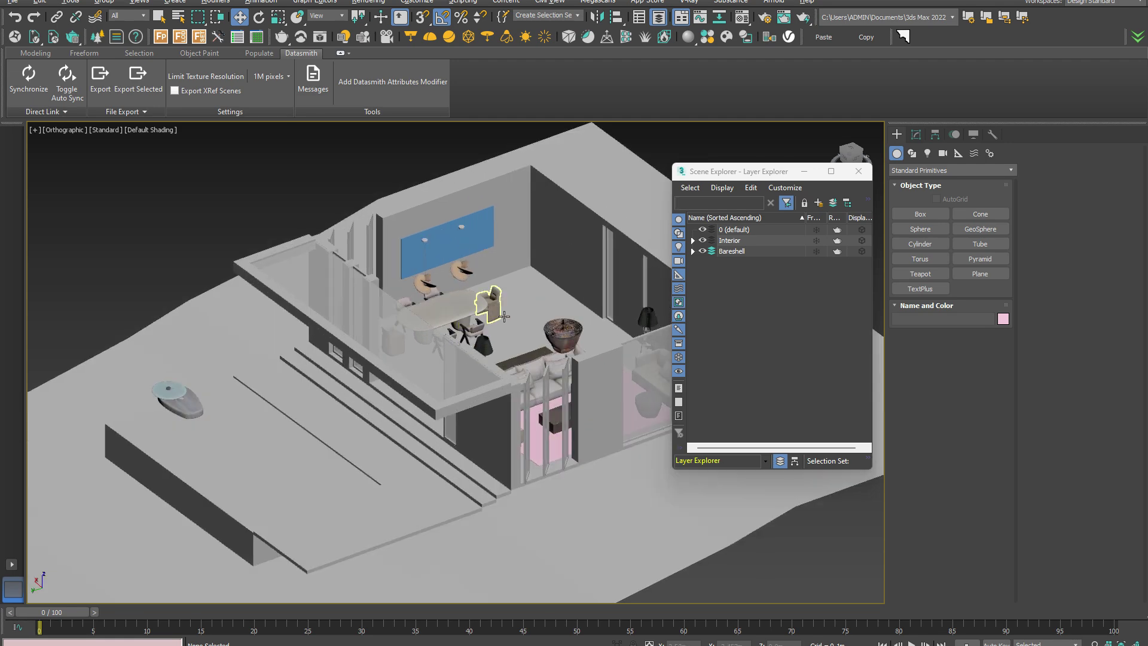
{"action": "middle_click_drag", "start_coordinate": [504, 316], "coordinate": [373, 460], "text": "alt"}
{"action": "scroll", "coordinate": [503, 320], "scroll_direction": "up", "scroll_amount": 3}
{"action": "middle_click_drag", "start_coordinate": [366, 413], "coordinate": [456, 377], "text": "alt"}
{"action": "scroll", "coordinate": [331, 378], "scroll_direction": "up", "scroll_amount": 3}
{"action": "scroll", "coordinate": [402, 326], "scroll_direction": "up", "scroll_amount": 5}
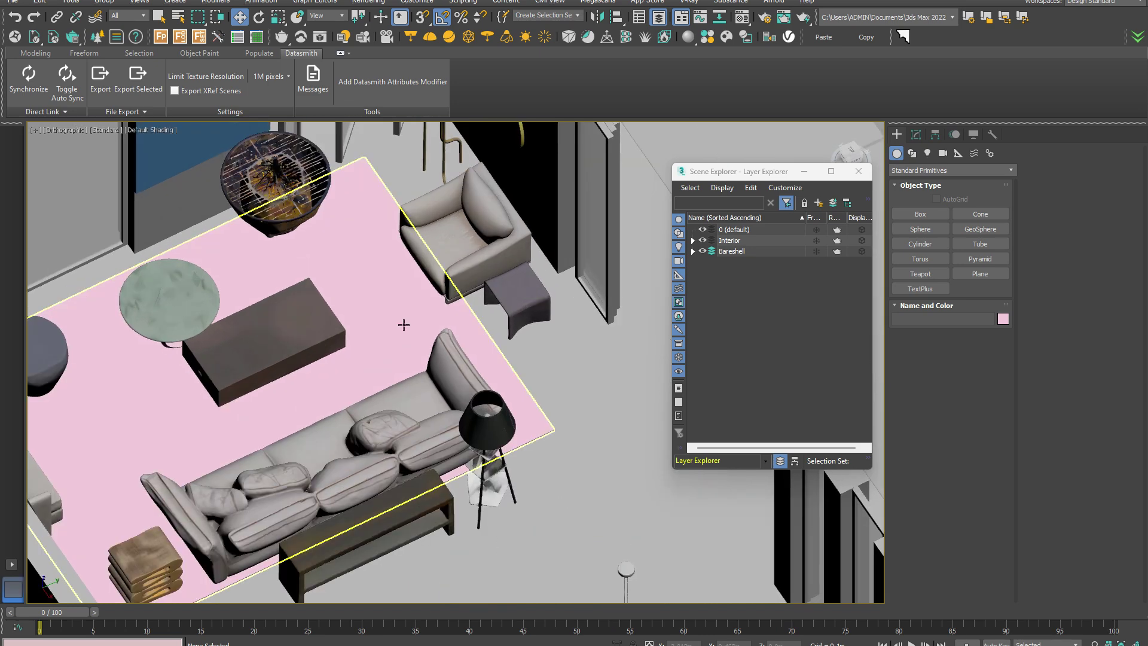
- Inspect the whole house from another side and look closely at the dining table and its chairs
{"action": "middle_click_drag", "start_coordinate": [399, 299], "coordinate": [434, 311]}
{"action": "scroll", "coordinate": [397, 321], "scroll_direction": "down", "scroll_amount": 3}
{"action": "scroll", "coordinate": [451, 316], "scroll_direction": "down", "scroll_amount": 5}
{"action": "scroll", "coordinate": [444, 287], "scroll_direction": "down", "scroll_amount": 3}
{"action": "middle_click_drag", "start_coordinate": [484, 251], "coordinate": [456, 350], "text": "alt"}
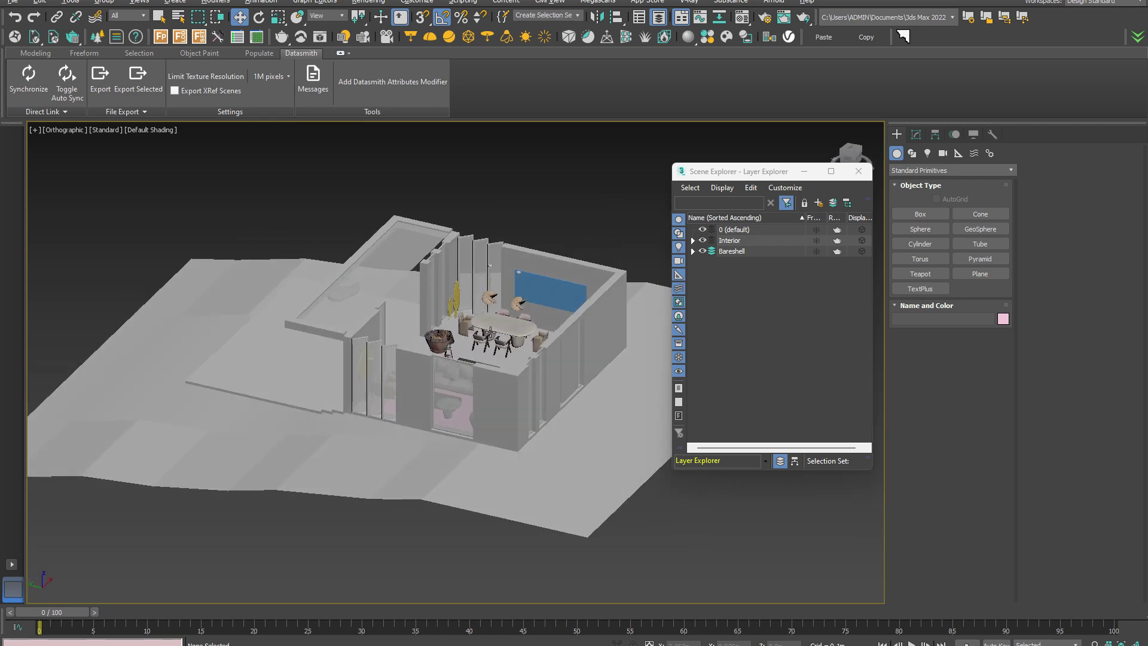
{"action": "scroll", "coordinate": [497, 334], "scroll_direction": "up", "scroll_amount": 2}
{"action": "left_click", "coordinate": [497, 334]}
{"action": "scroll", "coordinate": [494, 334], "scroll_direction": "up", "scroll_amount": 4}
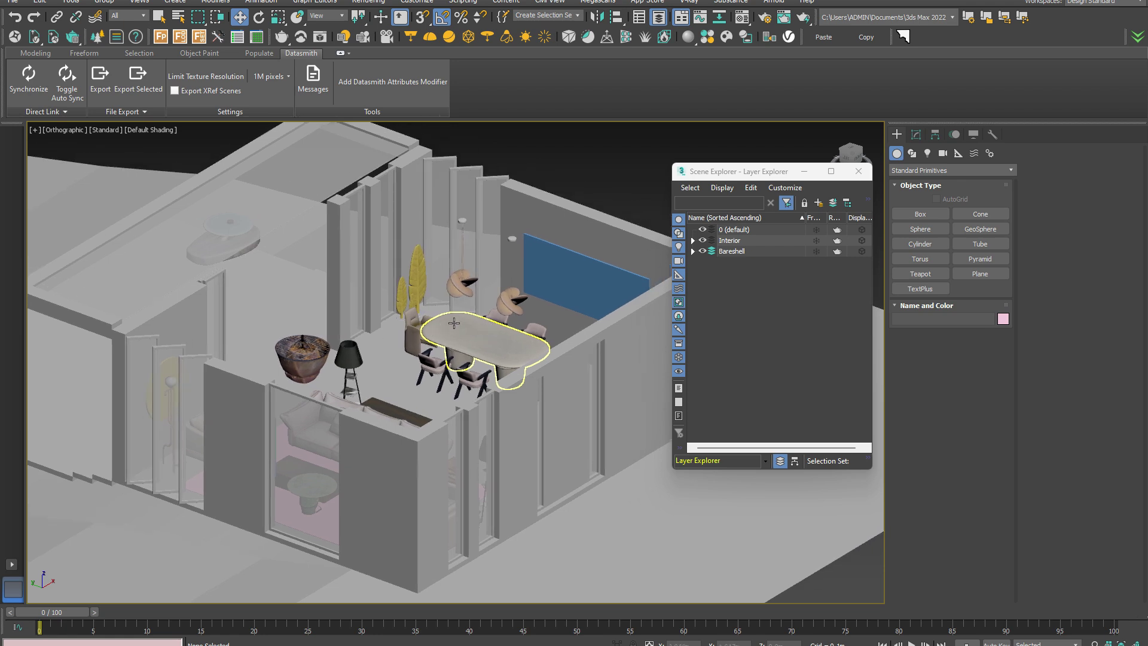
{"action": "scroll", "coordinate": [454, 323], "scroll_direction": "up", "scroll_amount": 2}
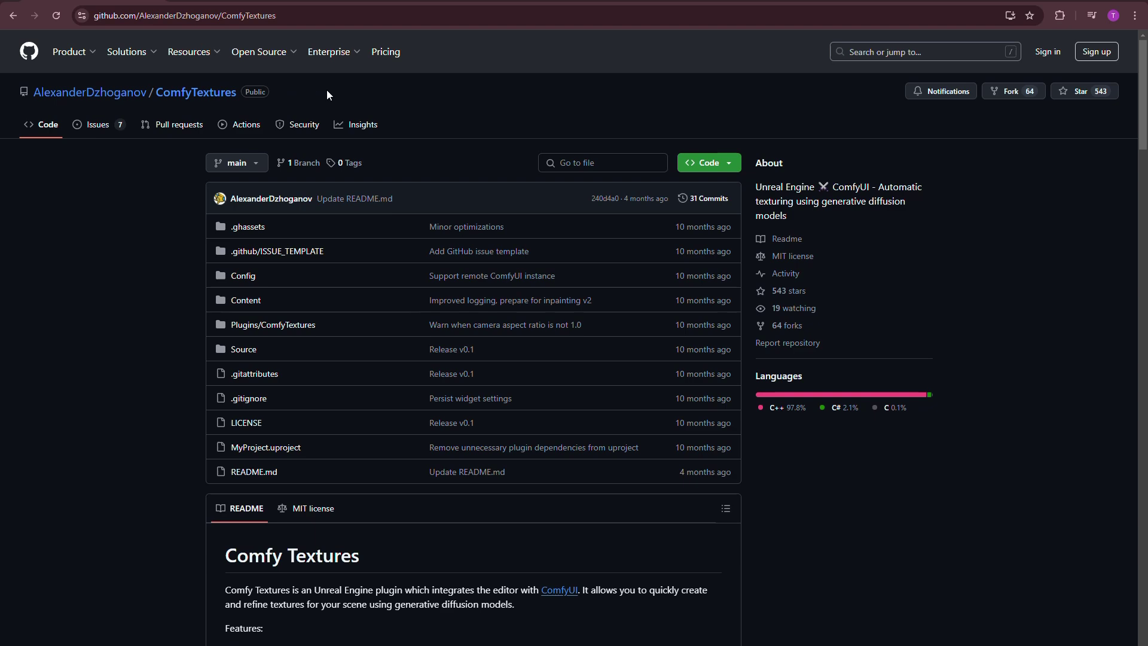
- Read the ComfyTextures repository's title, feature list and requirements, and look over its demo videos
{"action": "left_click_drag", "start_coordinate": [328, 95], "coordinate": [30, 93]}
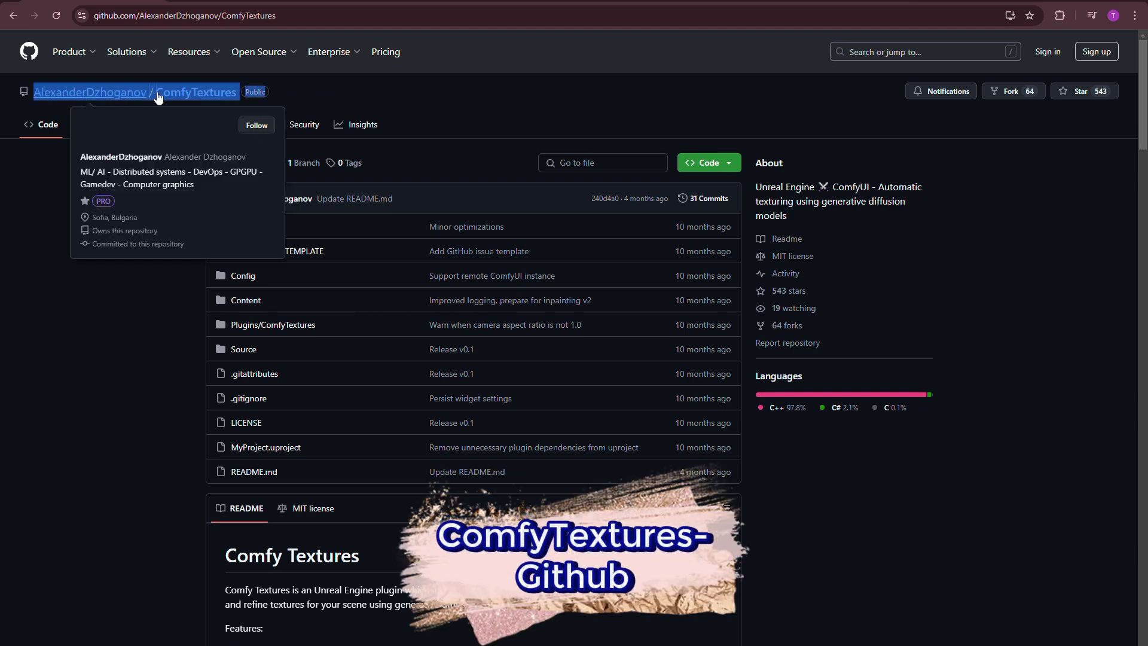
{"action": "left_click", "coordinate": [397, 95]}
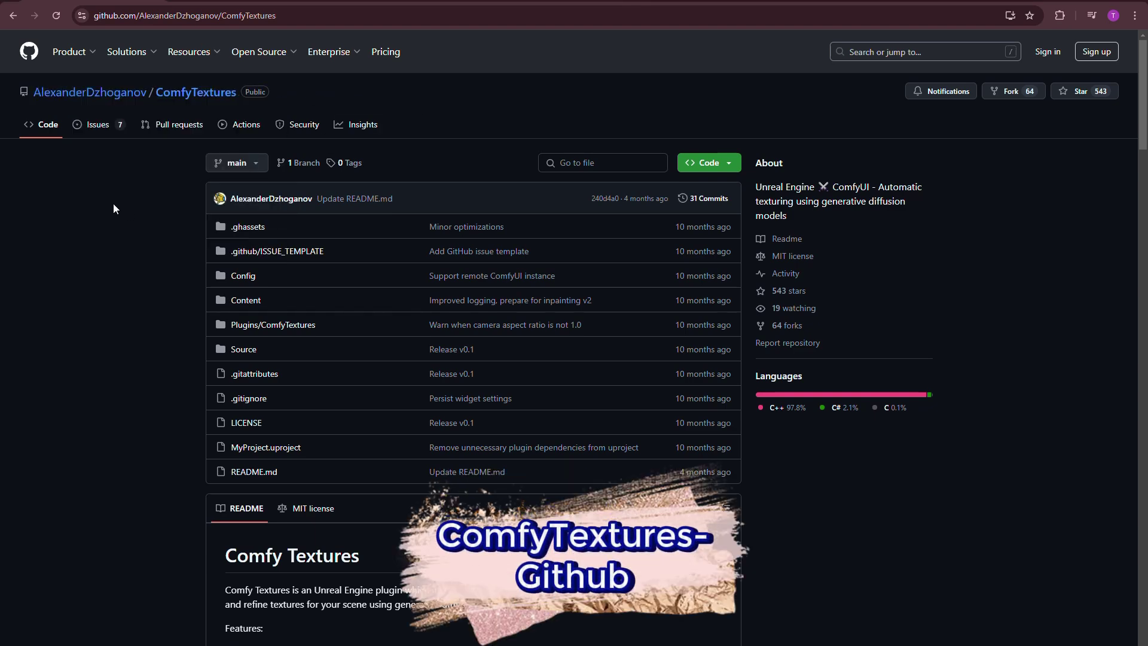
{"action": "scroll", "coordinate": [113, 209], "scroll_direction": "down", "scroll_amount": 10}
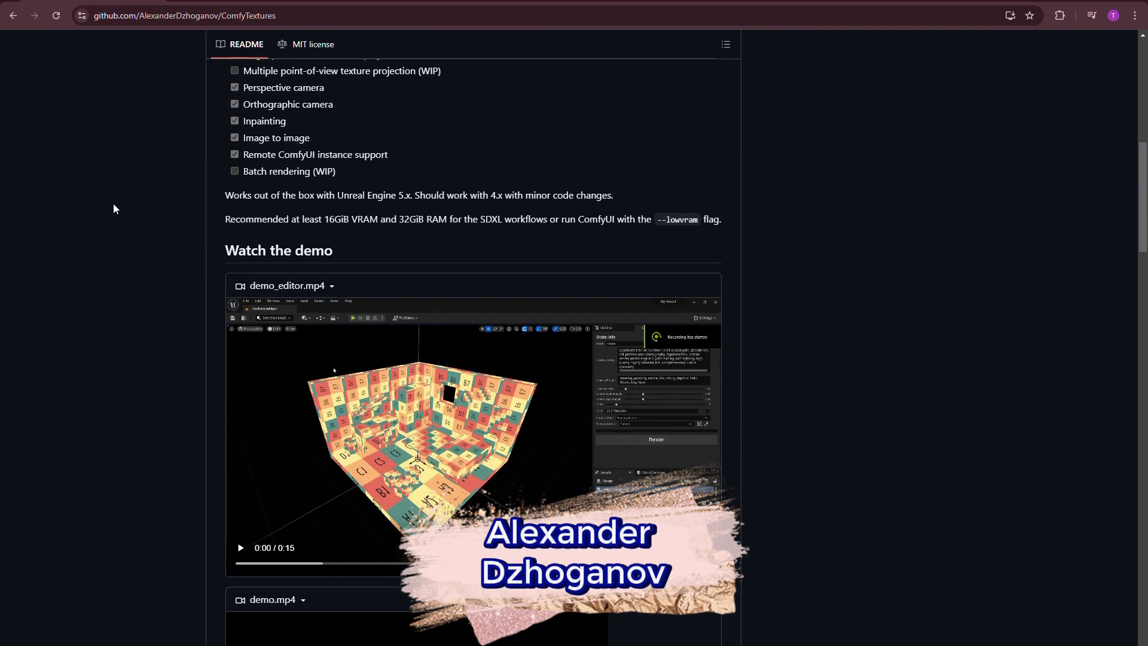
{"action": "scroll", "coordinate": [114, 209], "scroll_direction": "up", "scroll_amount": 2}
{"action": "scroll", "coordinate": [114, 208], "scroll_direction": "down", "scroll_amount": 1}
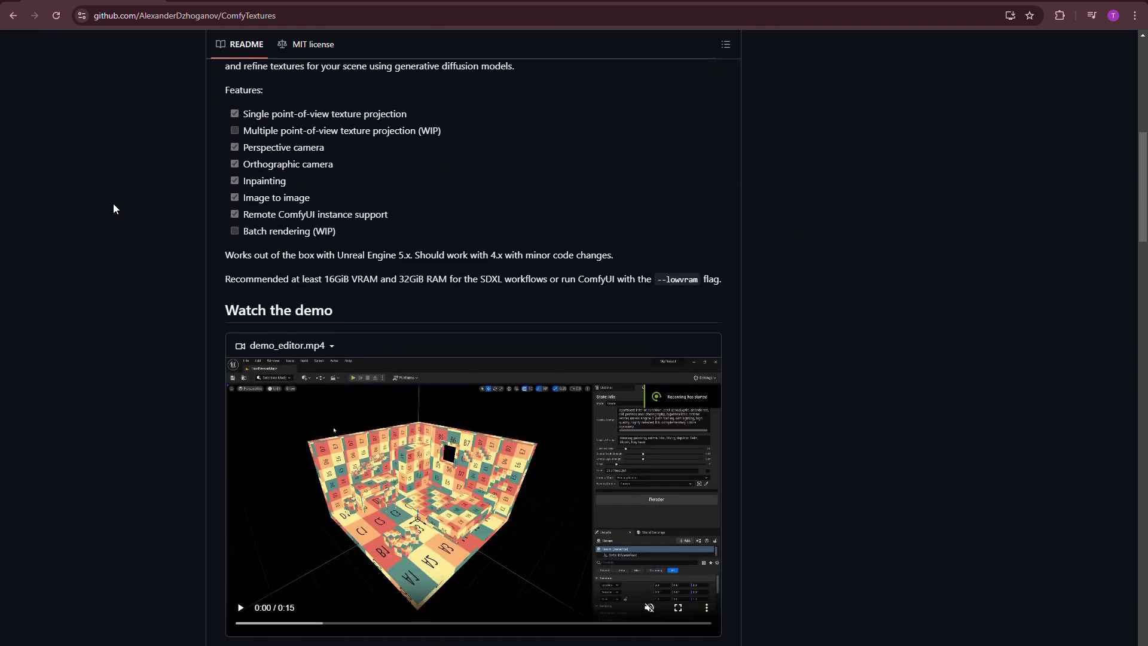
{"action": "scroll", "coordinate": [113, 209], "scroll_direction": "up", "scroll_amount": 1}
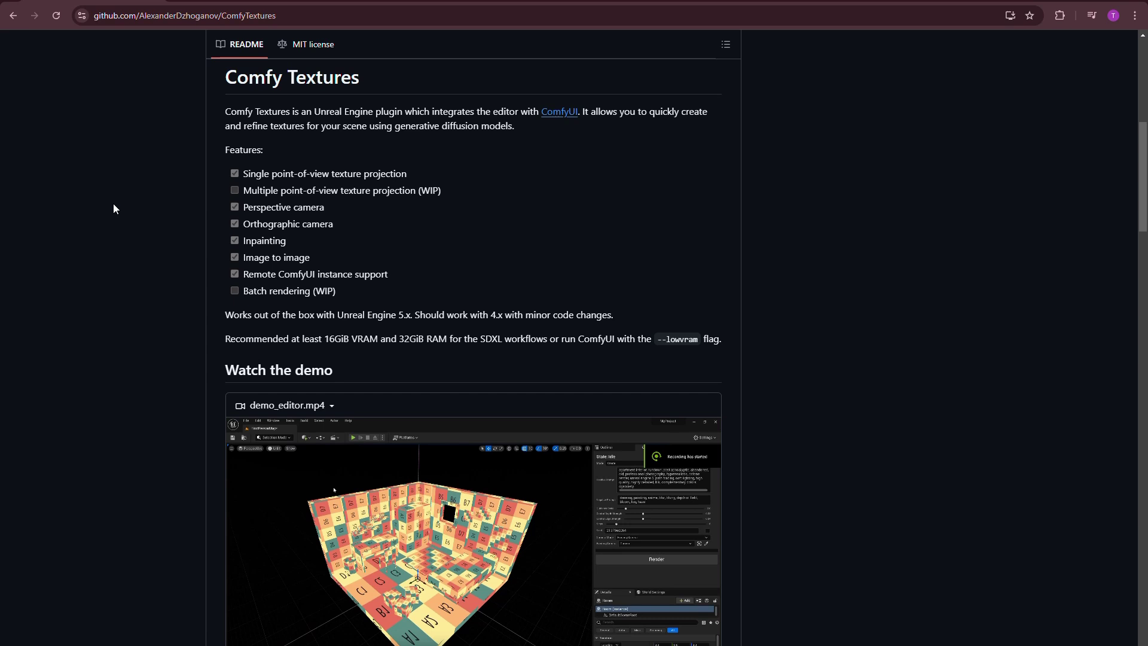
{"action": "scroll", "coordinate": [113, 209], "scroll_direction": "down", "scroll_amount": 2}
{"action": "scroll", "coordinate": [114, 205], "scroll_direction": "down", "scroll_amount": 6}
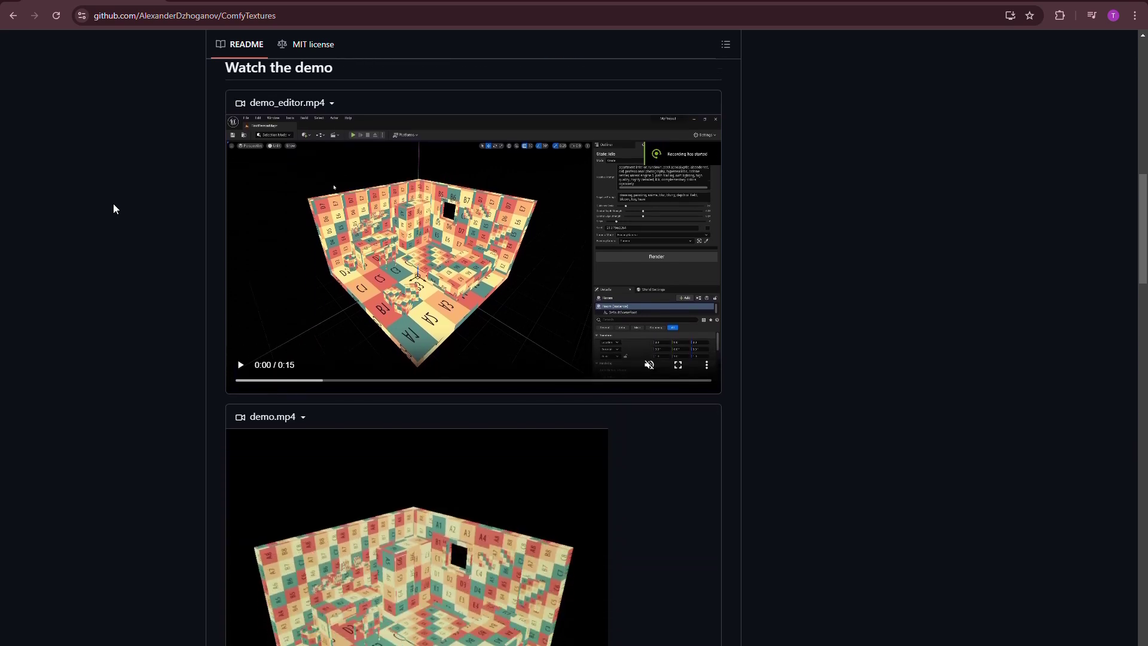
{"action": "scroll", "coordinate": [112, 210], "scroll_direction": "down", "scroll_amount": 4}
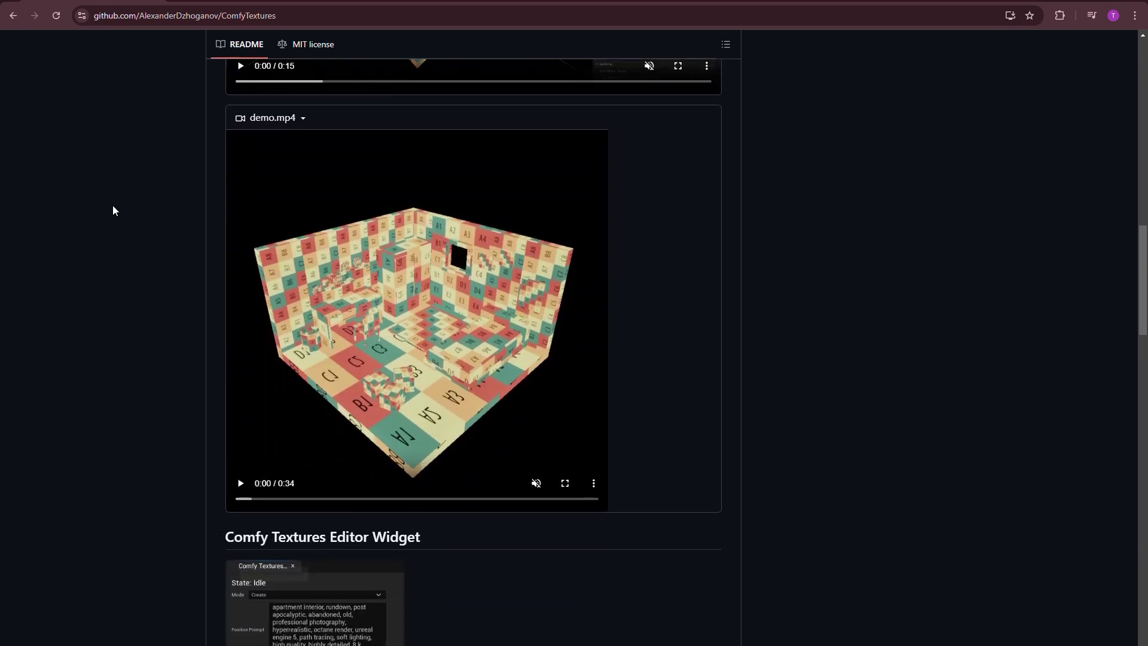
{"action": "scroll", "coordinate": [114, 210], "scroll_direction": "up", "scroll_amount": 5}
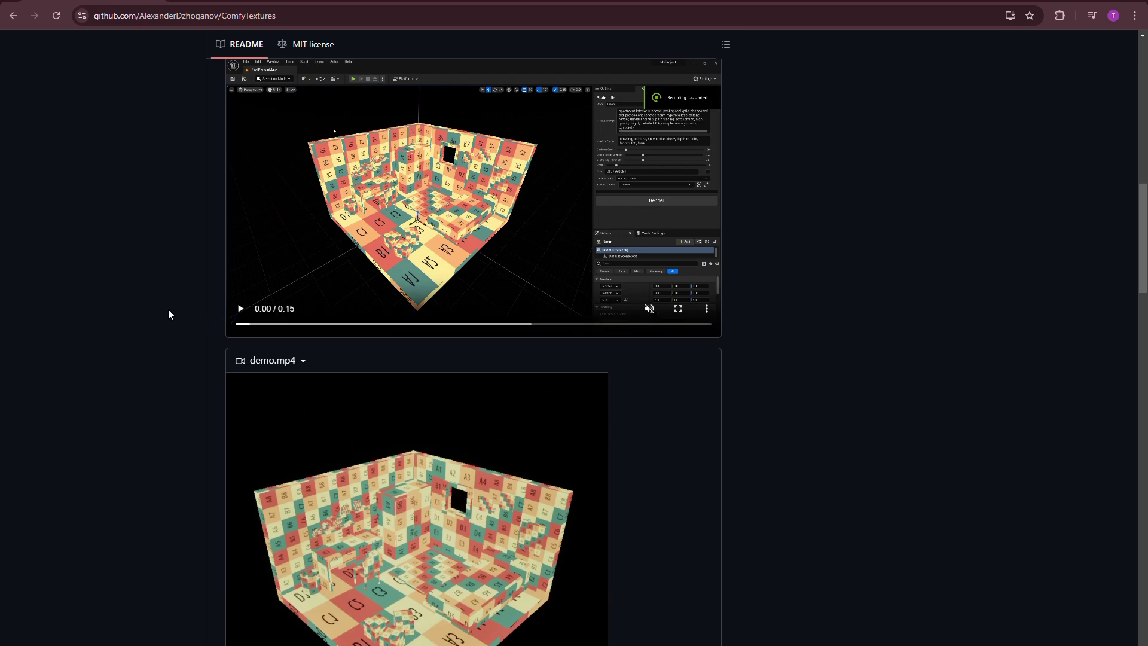
- Read the README's editor widget, Installation, Usage and Troubleshooting sections, including the required model downloads
{"action": "scroll", "coordinate": [168, 310], "scroll_direction": "down", "scroll_amount": 5}
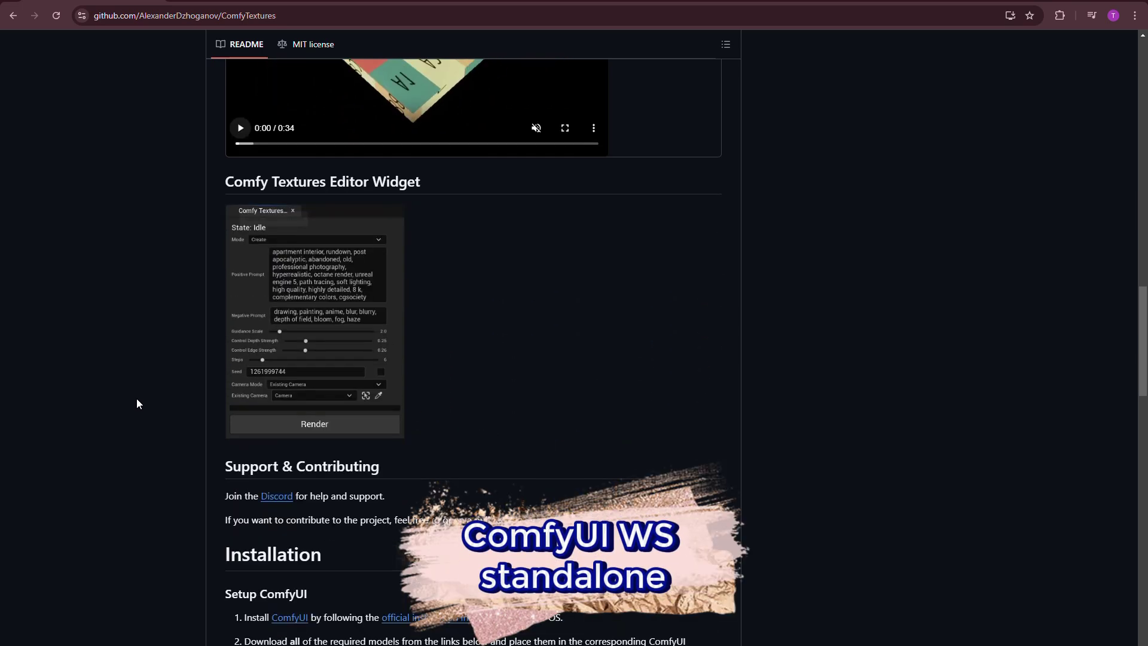
{"action": "scroll", "coordinate": [136, 398], "scroll_direction": "down", "scroll_amount": 6}
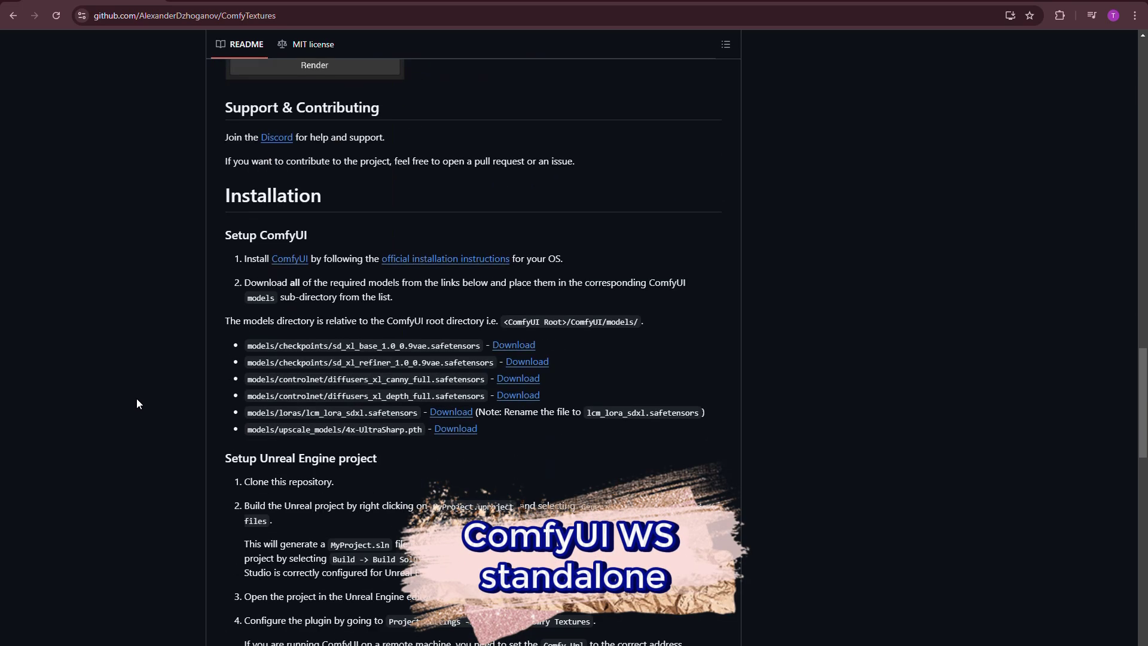
{"action": "scroll", "coordinate": [137, 397], "scroll_direction": "down", "scroll_amount": 2}
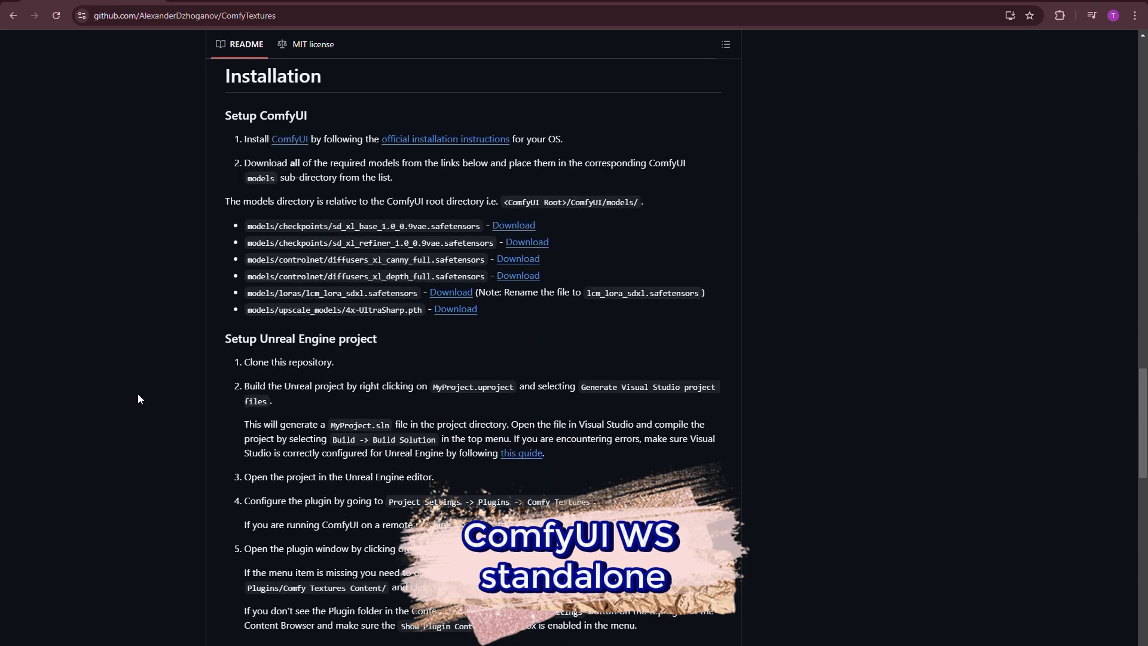
{"action": "scroll", "coordinate": [137, 394], "scroll_direction": "down", "scroll_amount": 3}
{"action": "scroll", "coordinate": [138, 395], "scroll_direction": "down", "scroll_amount": 4}
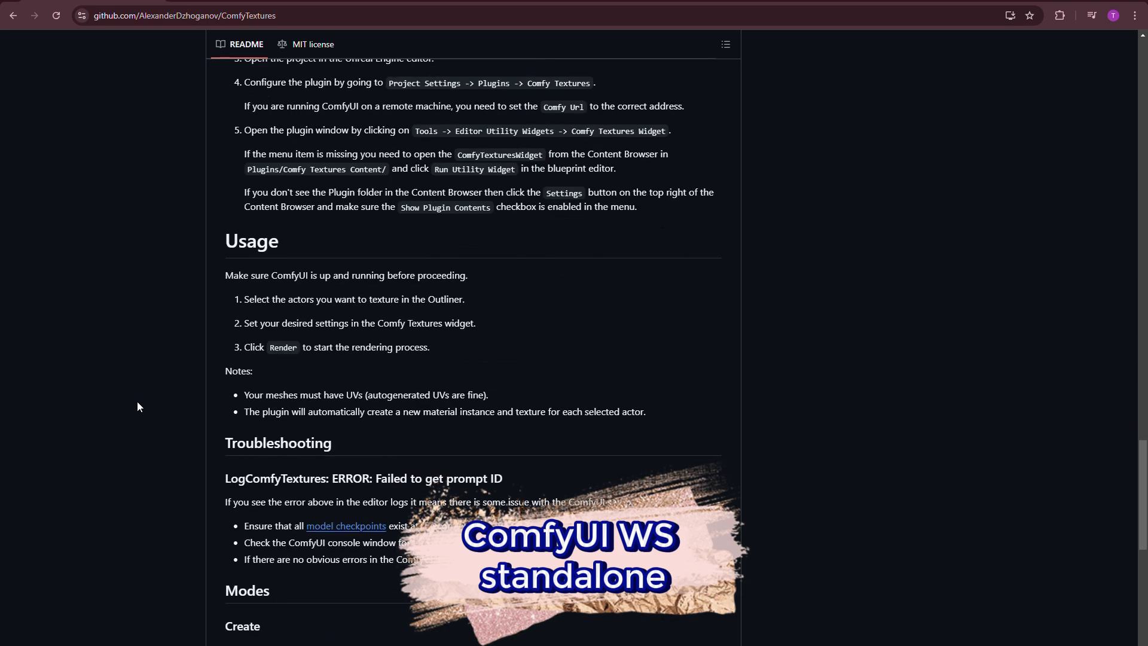
{"action": "scroll", "coordinate": [137, 403], "scroll_direction": "down", "scroll_amount": 4}
{"action": "scroll", "coordinate": [135, 411], "scroll_direction": "down", "scroll_amount": 7}
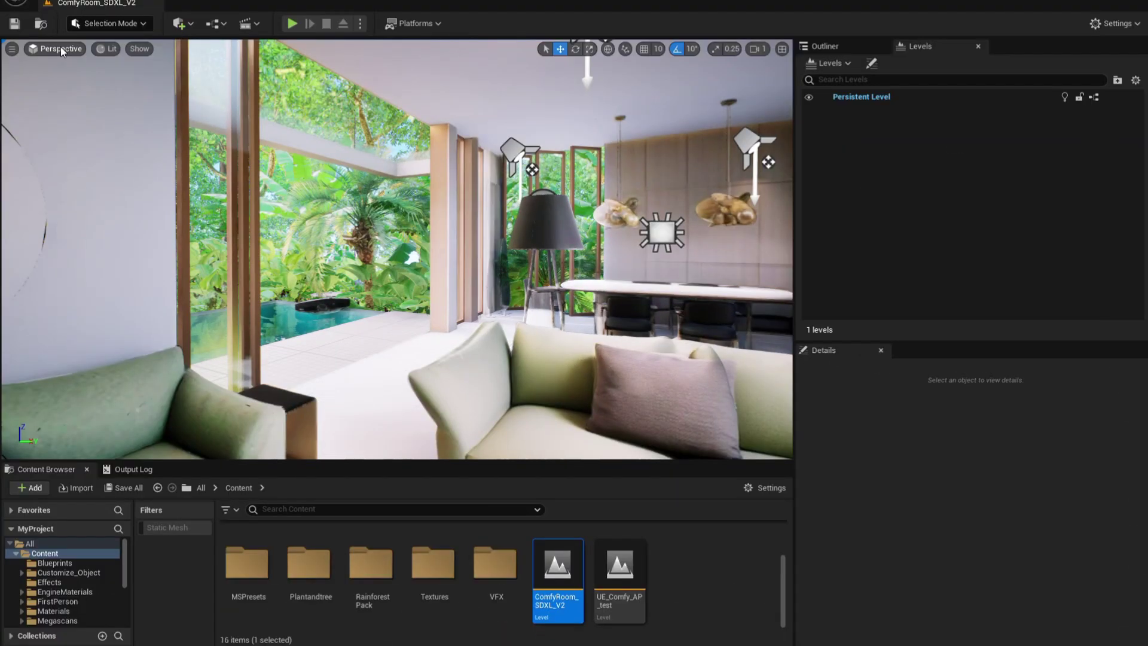
- Look at the room through the placed Camera, check its Top wireframe layout and return to the Perspective view
{"action": "left_click", "coordinate": [60, 48]}
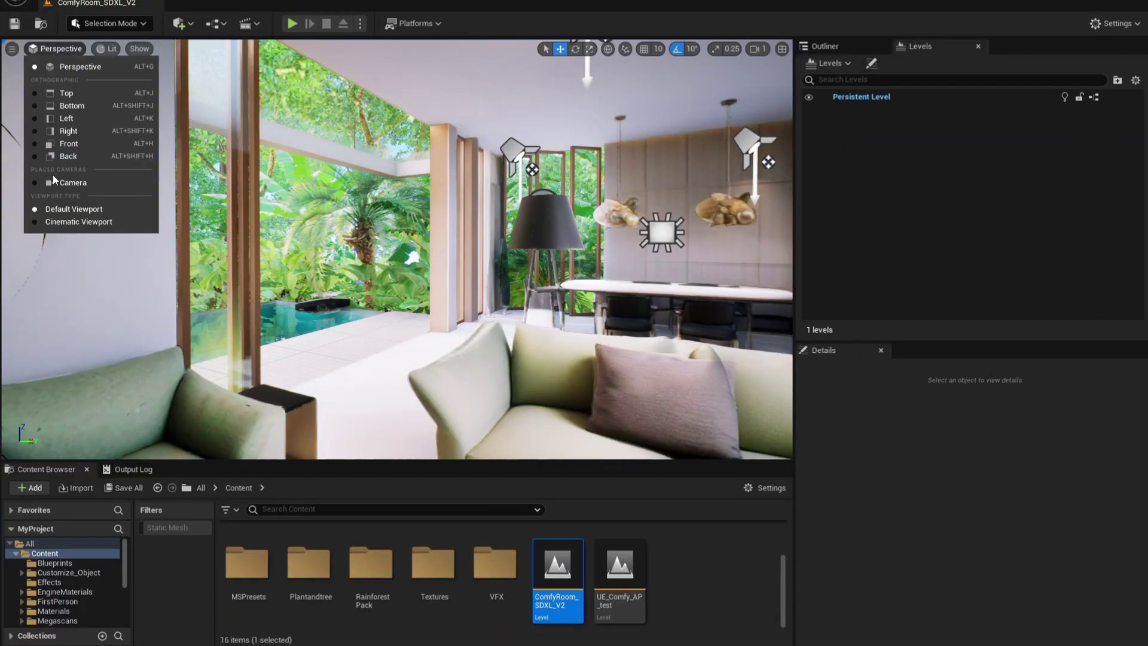
{"action": "left_click", "coordinate": [53, 175]}
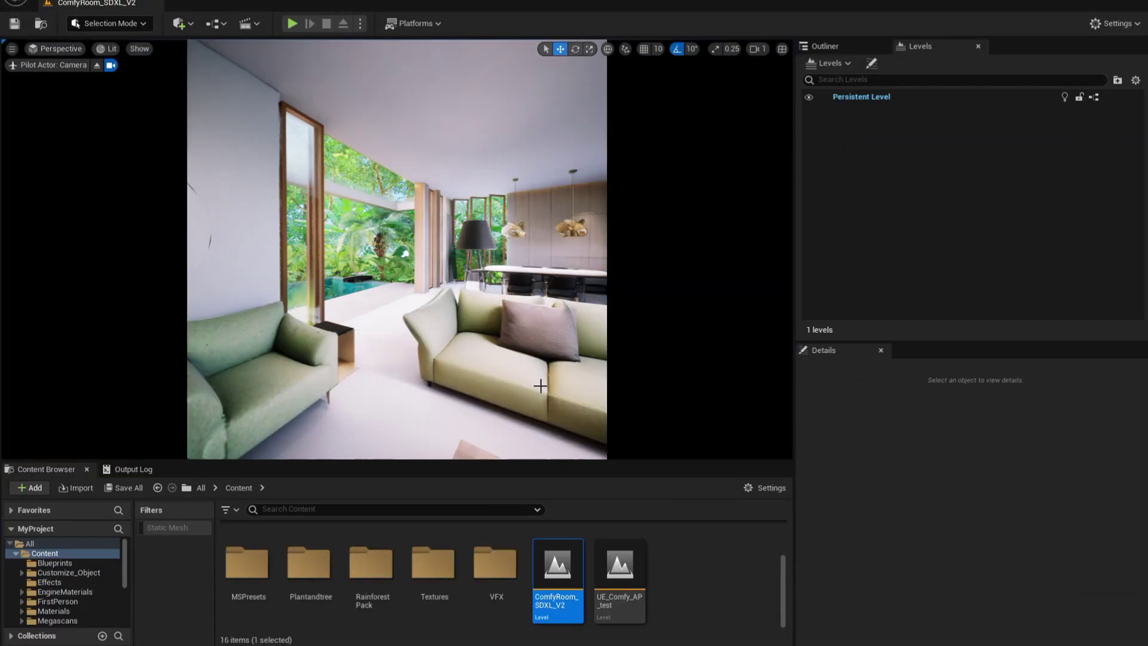
{"action": "key", "text": "alt+j"}
{"action": "scroll", "coordinate": [538, 311], "scroll_direction": "down", "scroll_amount": 8}
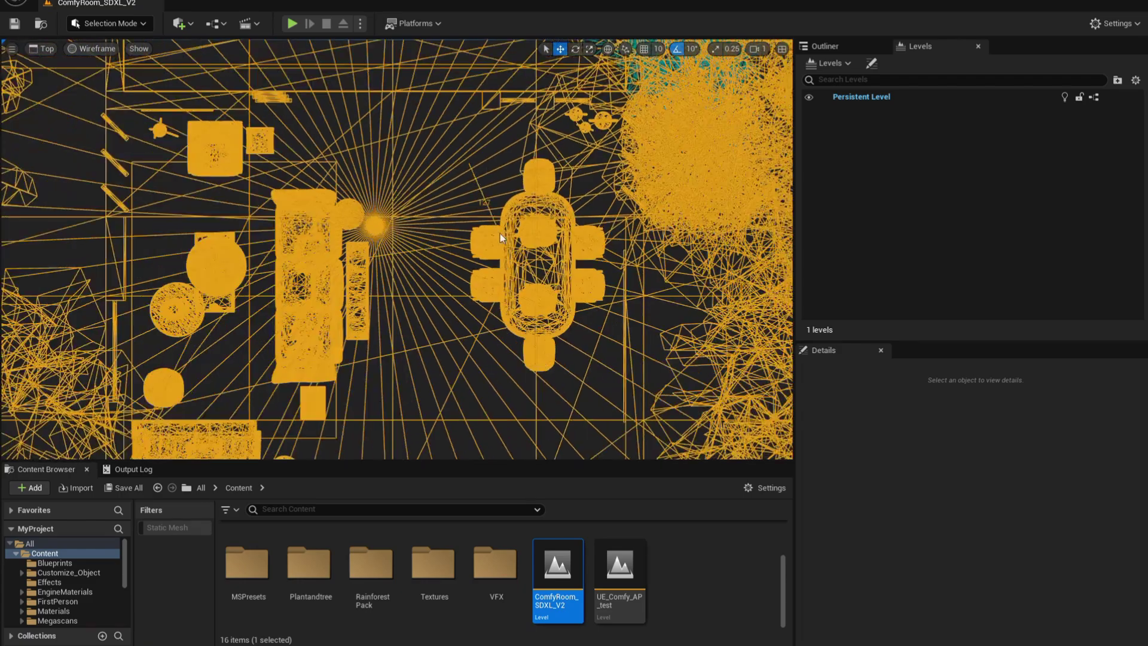
{"action": "right_click_drag", "start_coordinate": [419, 189], "coordinate": [335, 281]}
{"action": "scroll", "coordinate": [394, 193], "scroll_direction": "down", "scroll_amount": 4}
{"action": "key", "text": "alt+g"}
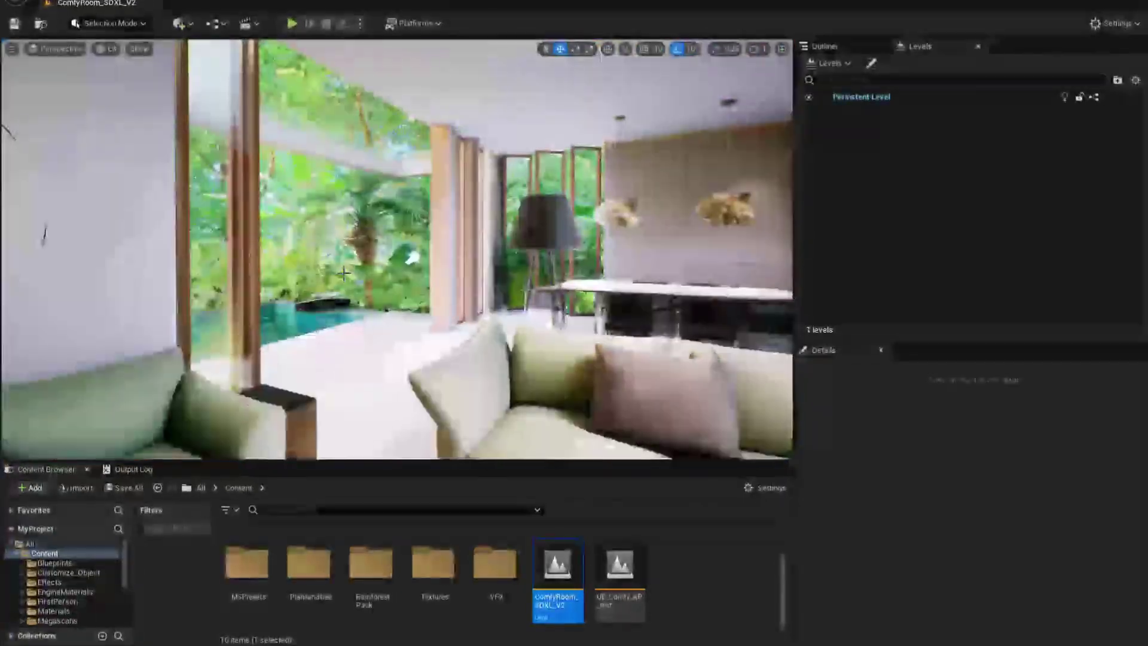
- Inspect the room in Unlit and Detail Lighting modes, move around inside it and return to the placed Camera view
{"action": "key", "text": "alt+3"}
{"action": "key", "text": "alt+5"}
{"action": "right_click_drag", "start_coordinate": [328, 170], "coordinate": [430, 182]}
{"action": "scroll", "coordinate": [221, 179], "scroll_direction": "down", "scroll_amount": 1}
{"action": "key", "text": "s"}
{"action": "key", "text": "w"}
{"action": "key", "text": "w"}
{"action": "key", "text": "w"}
{"action": "key", "text": "s"}
{"action": "right_click_drag", "start_coordinate": [180, 180], "coordinate": [89, 77]}
{"action": "left_click", "coordinate": [67, 182]}
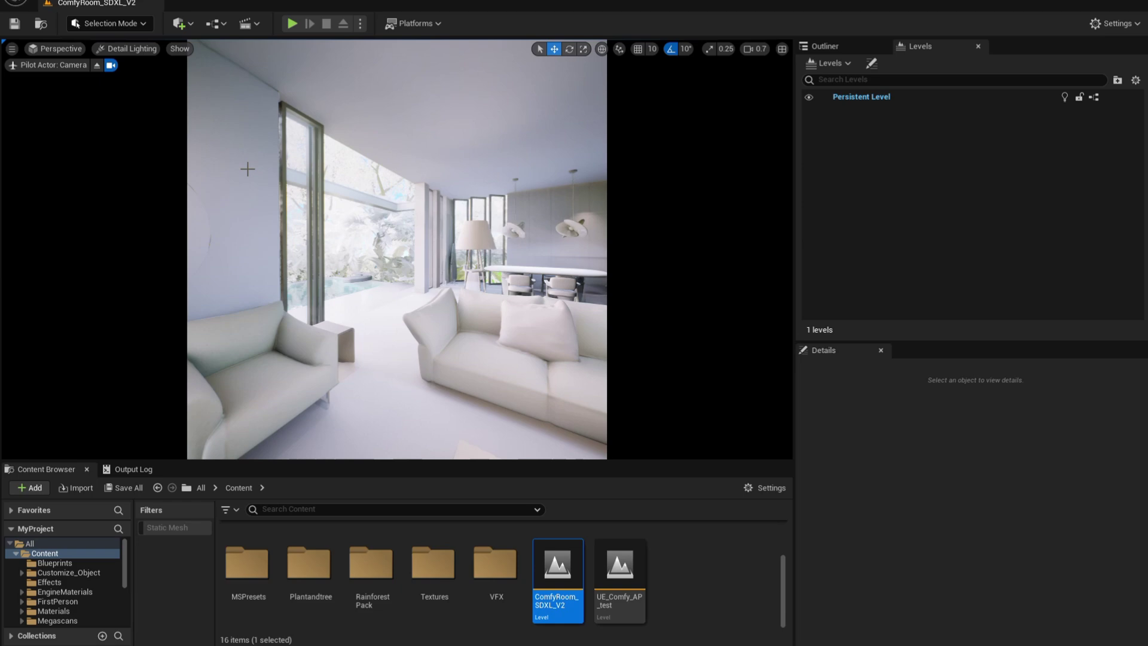
- Compare the Wireframe and Lit view modes in the Camera view
{"action": "key", "text": "alt+2"}
{"action": "key", "text": "alt+4"}
{"action": "key", "text": "alt+2"}
{"action": "key", "text": "alt+4"}
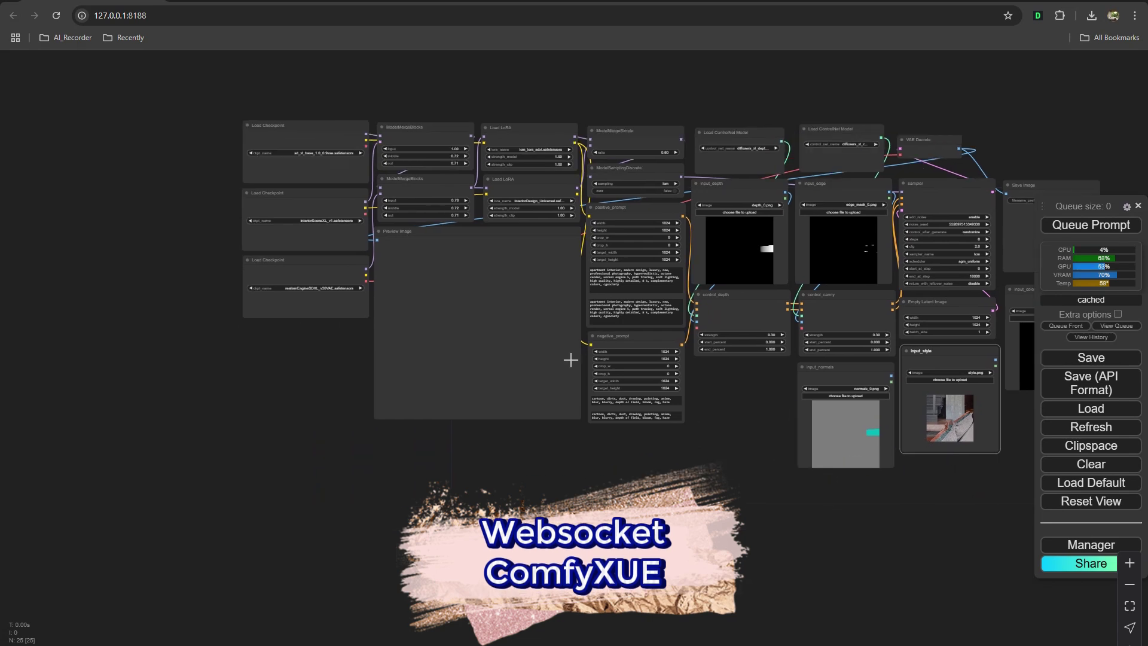
- Examine the ComfyUI workflow from the checkpoint, merge and LoRA nodes through the prompt and ControlNet nodes to the sampler and output nodes
{"action": "scroll", "coordinate": [366, 208], "scroll_direction": "up", "scroll_amount": 3}
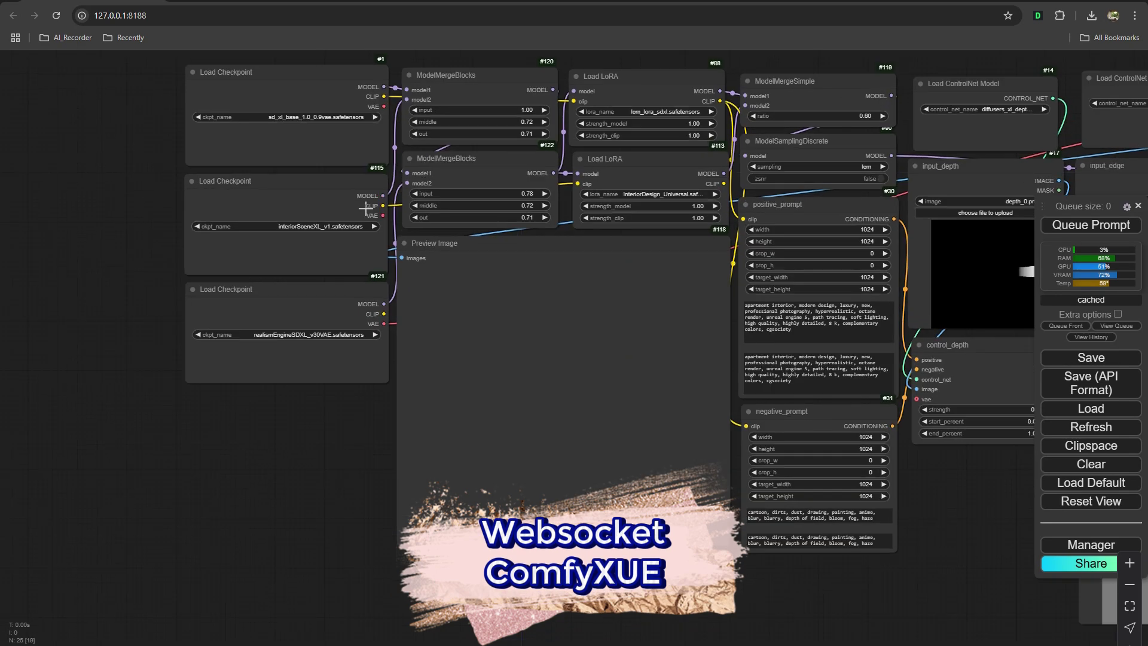
{"action": "middle_click_drag", "start_coordinate": [366, 209], "coordinate": [391, 328]}
{"action": "scroll", "coordinate": [395, 326], "scroll_direction": "up", "scroll_amount": 2}
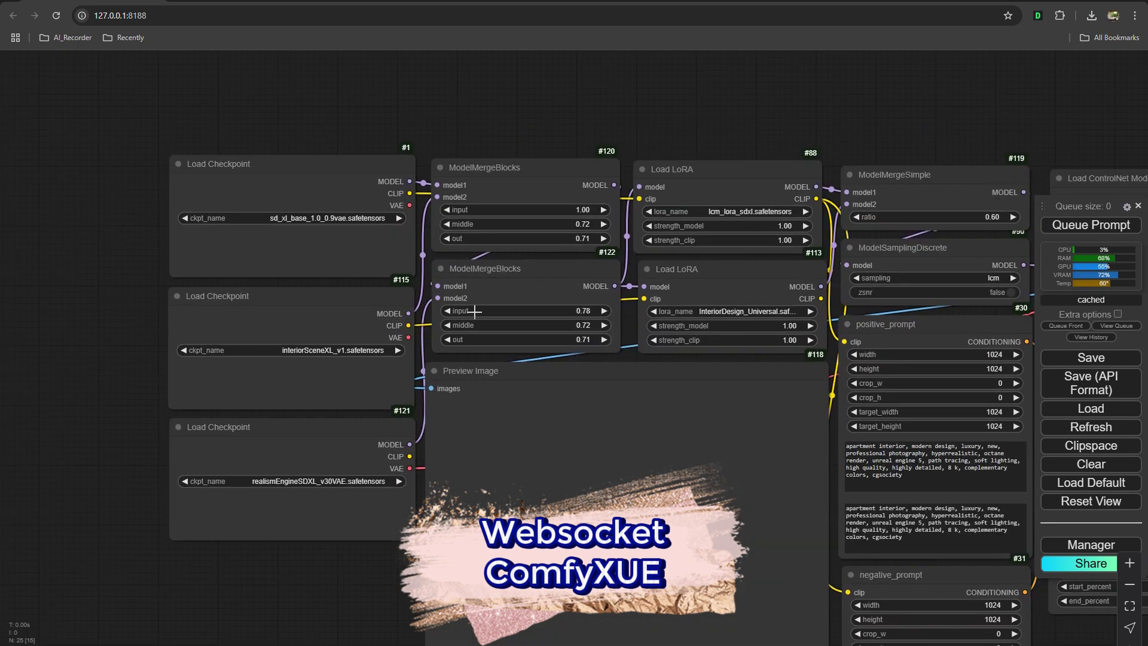
{"action": "middle_click_drag", "start_coordinate": [474, 312], "coordinate": [370, 241]}
{"action": "middle_click_drag", "start_coordinate": [614, 247], "coordinate": [432, 260]}
{"action": "scroll", "coordinate": [490, 250], "scroll_direction": "down", "scroll_amount": 1}
{"action": "middle_click_drag", "start_coordinate": [597, 298], "coordinate": [354, 240]}
{"action": "left_click_drag", "start_coordinate": [622, 289], "coordinate": [384, 303]}
{"action": "left_click_drag", "start_coordinate": [541, 339], "coordinate": [479, 305]}
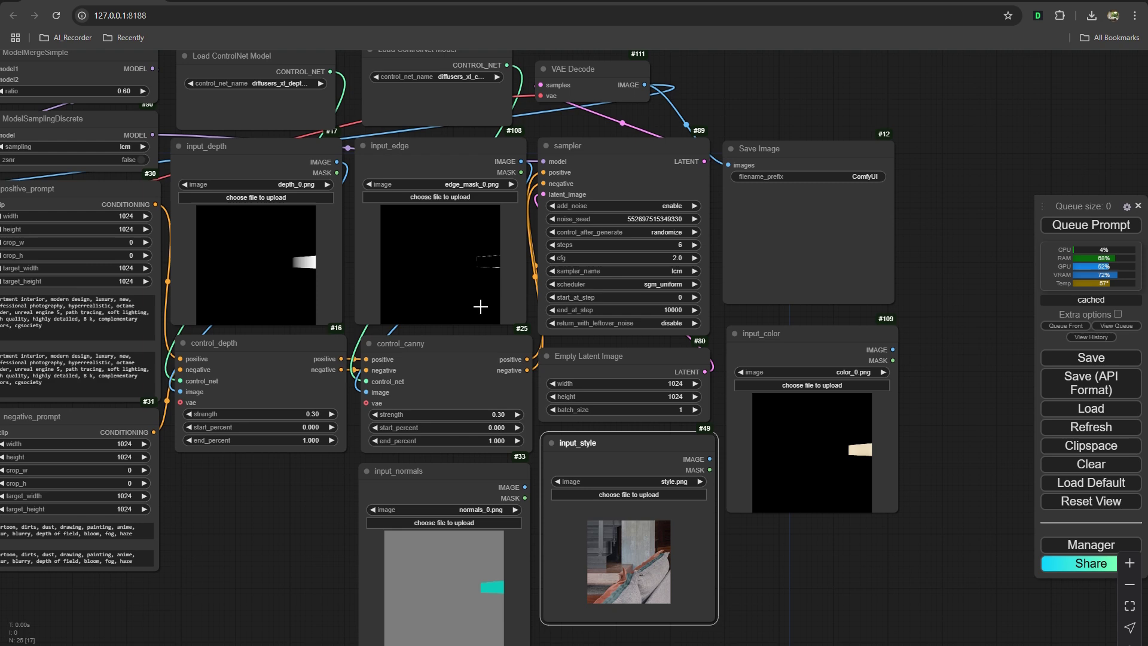
- Review the edited workflow back from the sampler and input image nodes to the prompts and checkpoints, ending on an overview
{"action": "scroll", "coordinate": [480, 306], "scroll_direction": "down", "scroll_amount": 1}
{"action": "scroll", "coordinate": [620, 390], "scroll_direction": "up", "scroll_amount": 1}
{"action": "left_click_drag", "start_coordinate": [669, 368], "coordinate": [935, 380]}
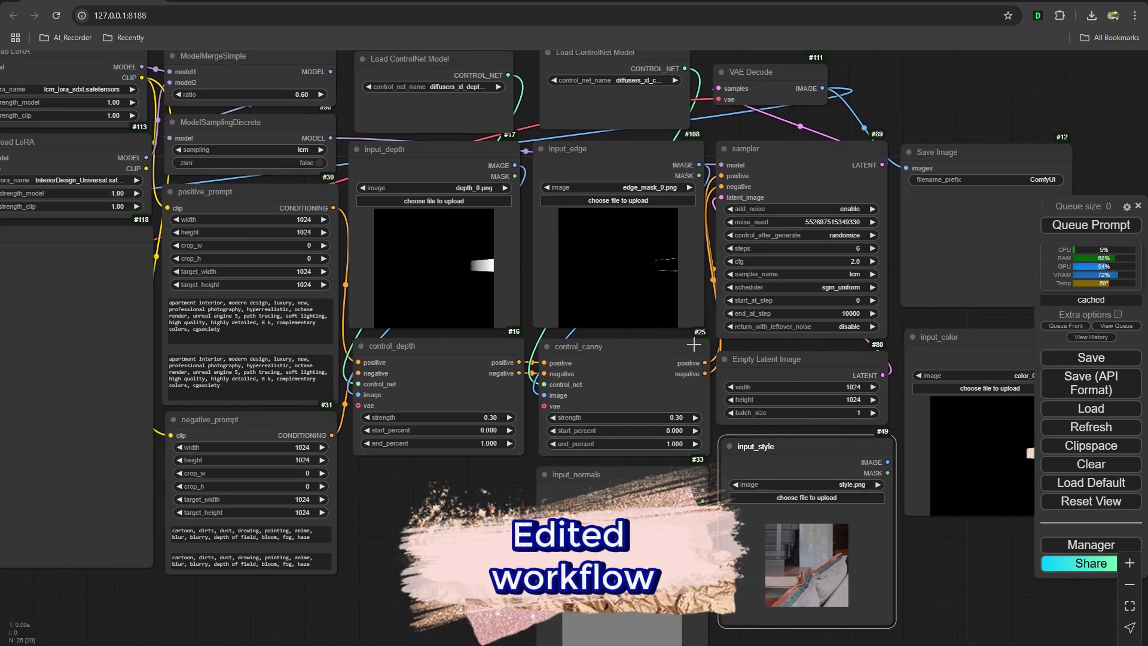
{"action": "scroll", "coordinate": [694, 344], "scroll_direction": "down", "scroll_amount": 1}
{"action": "left_click_drag", "start_coordinate": [520, 342], "coordinate": [677, 336]}
{"action": "scroll", "coordinate": [676, 336], "scroll_direction": "down", "scroll_amount": 1}
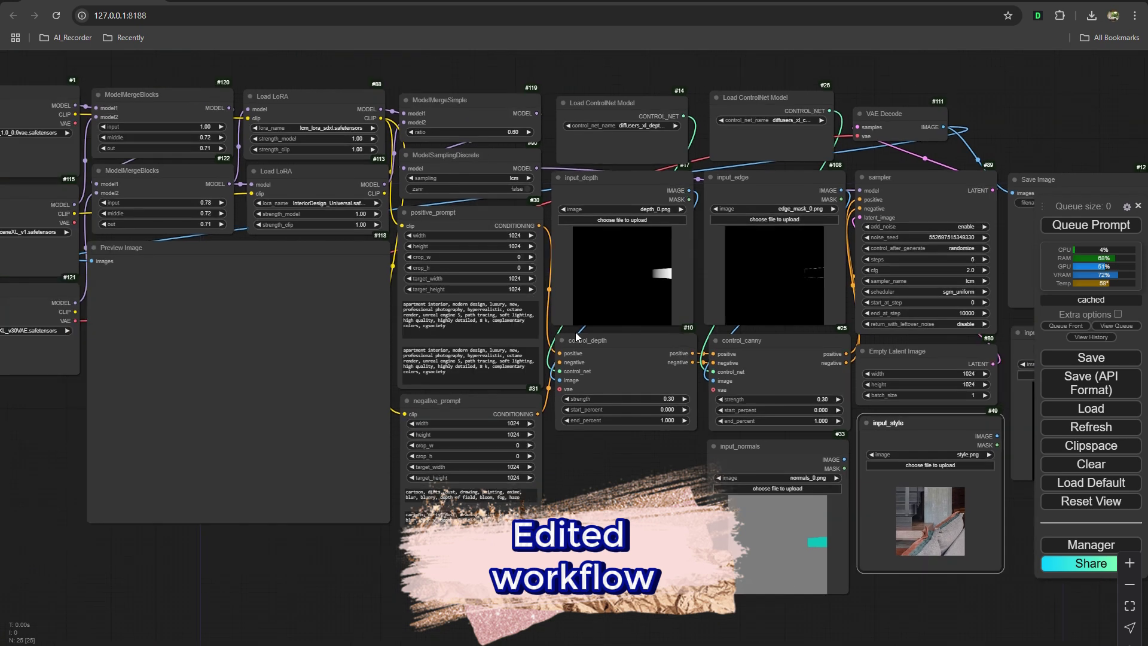
{"action": "left_click_drag", "start_coordinate": [577, 337], "coordinate": [625, 334]}
{"action": "scroll", "coordinate": [663, 360], "scroll_direction": "down", "scroll_amount": 1}
{"action": "scroll", "coordinate": [644, 341], "scroll_direction": "down", "scroll_amount": 1}
{"action": "scroll", "coordinate": [623, 336], "scroll_direction": "down", "scroll_amount": 1}
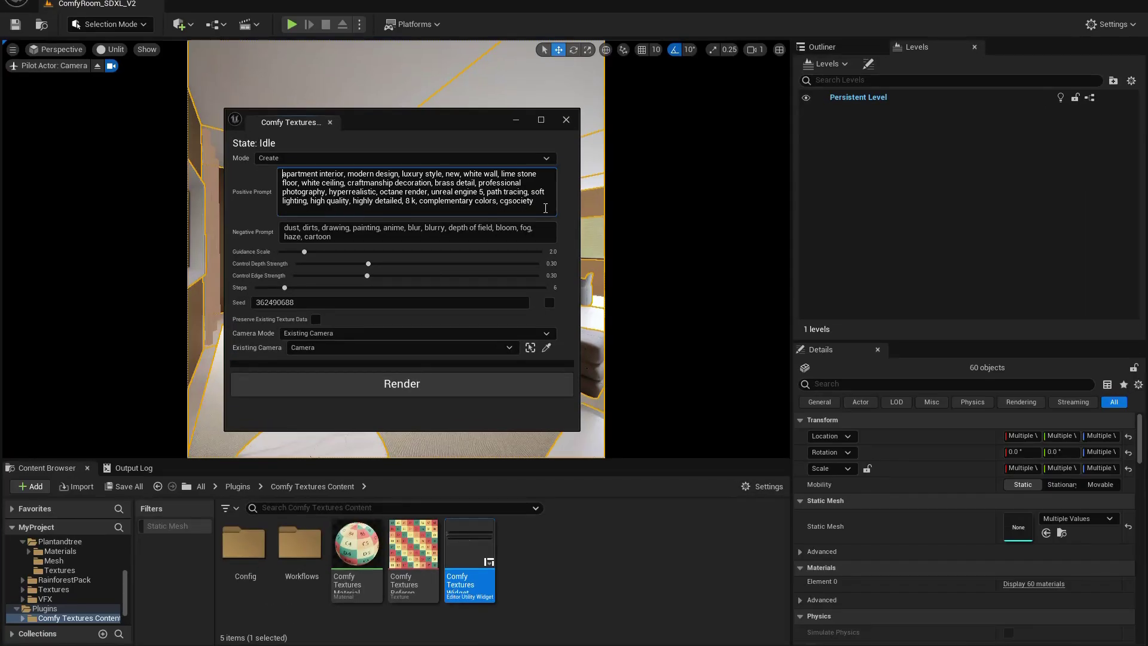
- Move the Comfy Textures widget clear of the room view and render the textures in Create mode from the existing Camera
{"action": "left_click", "coordinate": [400, 236]}
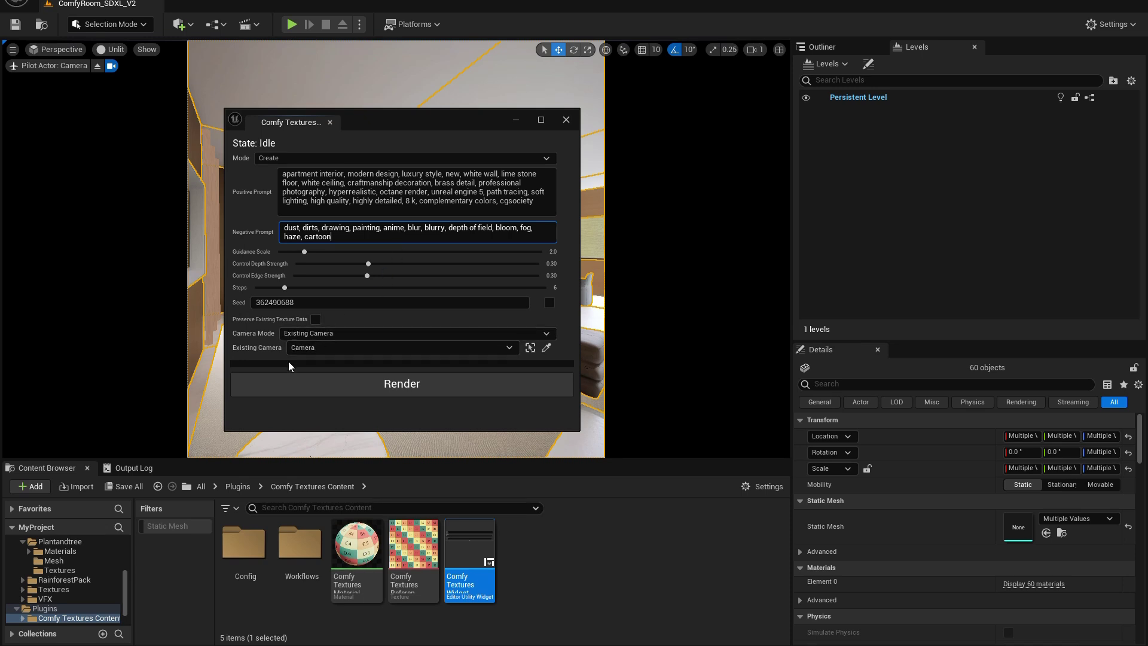
{"action": "left_click_drag", "start_coordinate": [363, 118], "coordinate": [763, 130]}
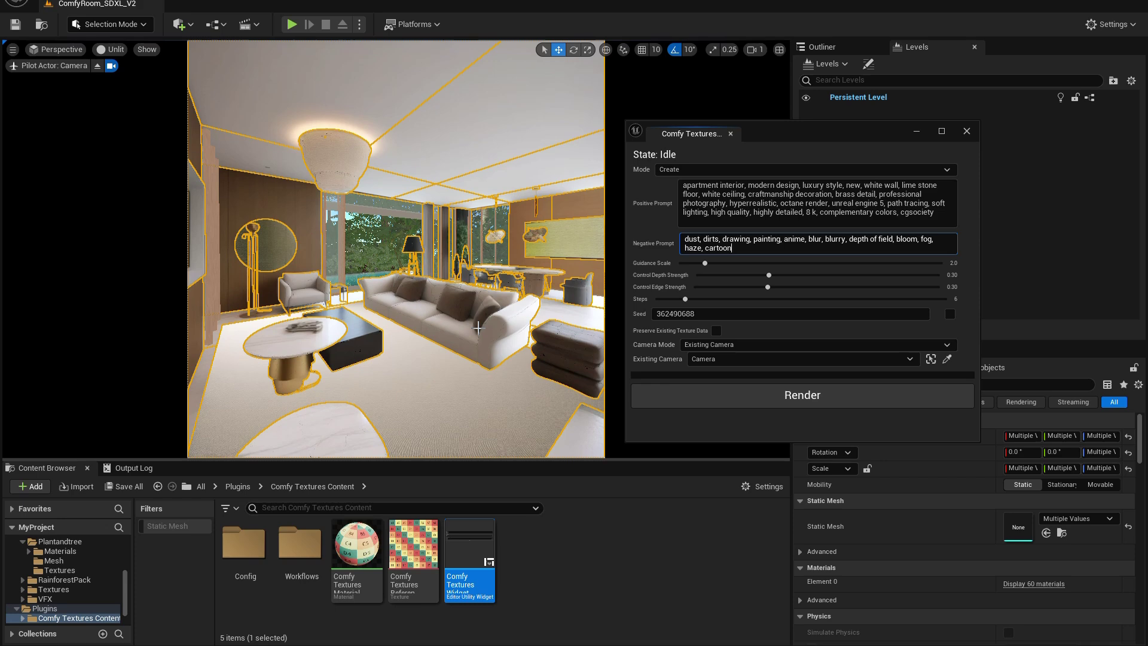
{"action": "left_click", "coordinate": [775, 394]}
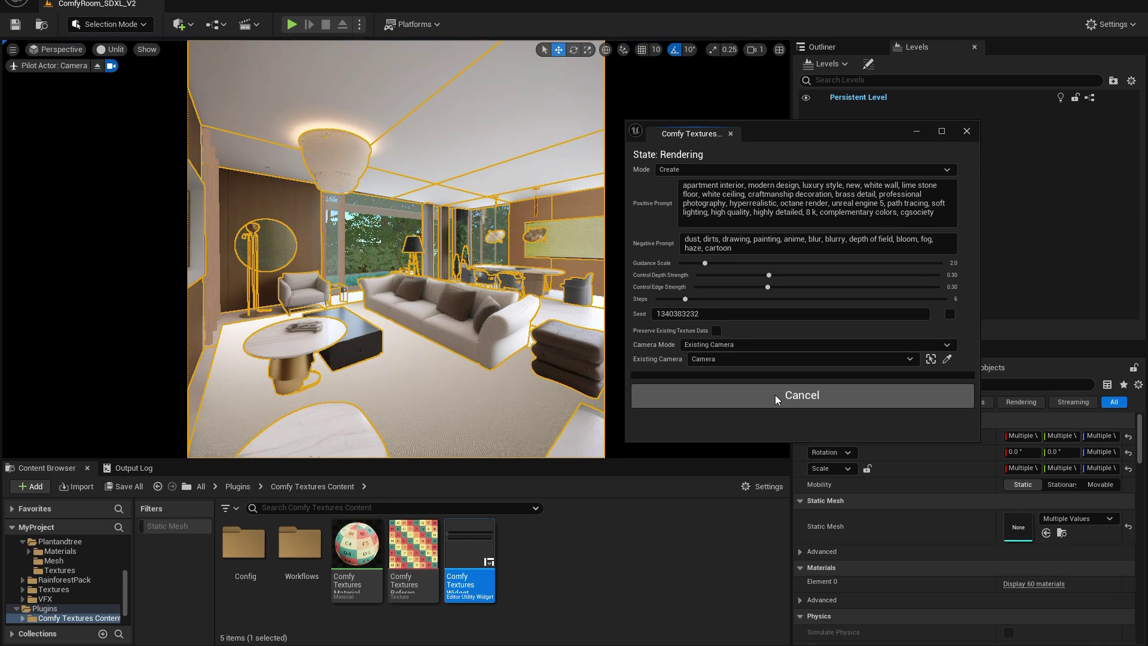
{"action": "left_click", "coordinate": [299, 645]}
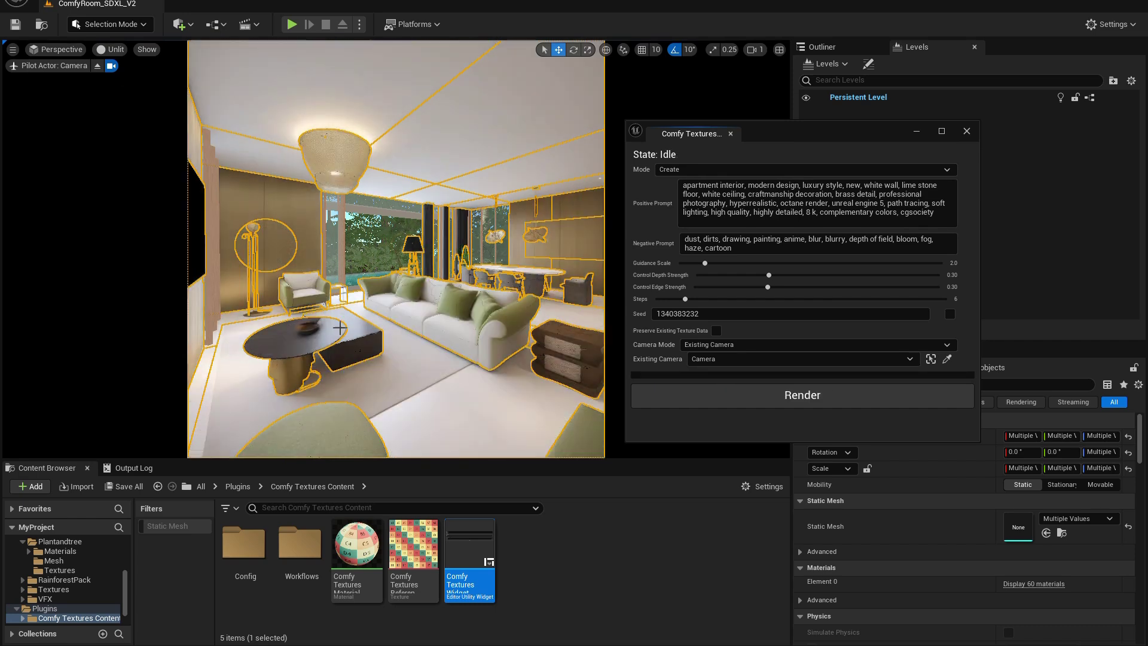
- Add "round artwork, craftsmanship" to the start of the positive prompt, render the textures again and move the widget aside
{"action": "left_click", "coordinate": [814, 420]}
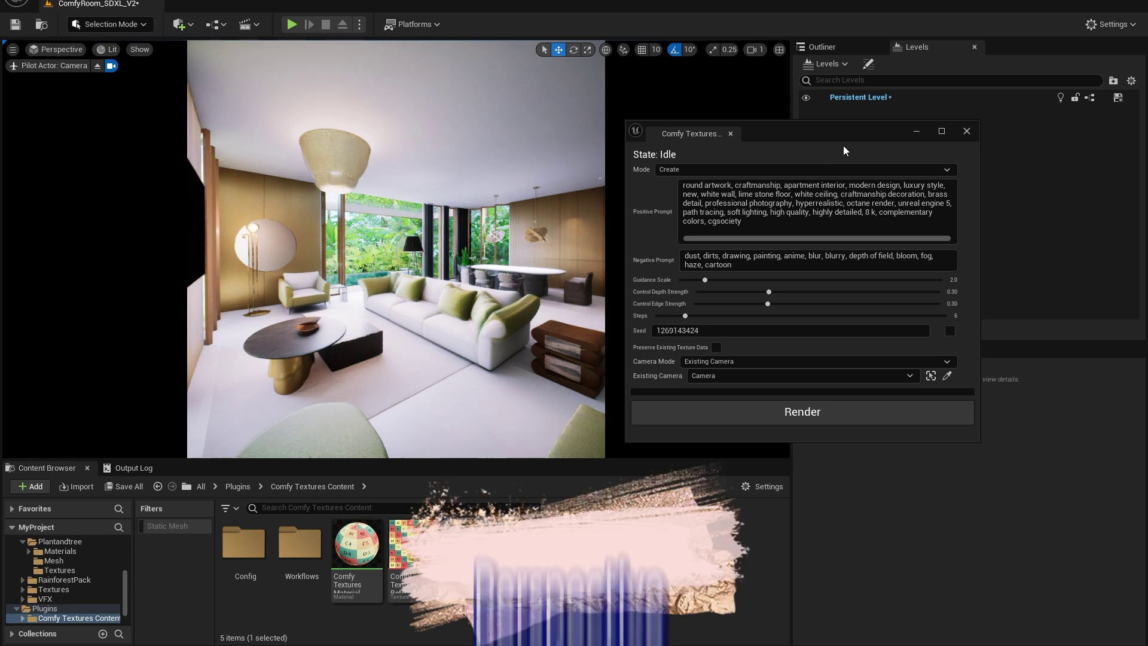
{"action": "left_click_drag", "start_coordinate": [789, 135], "coordinate": [882, 143]}
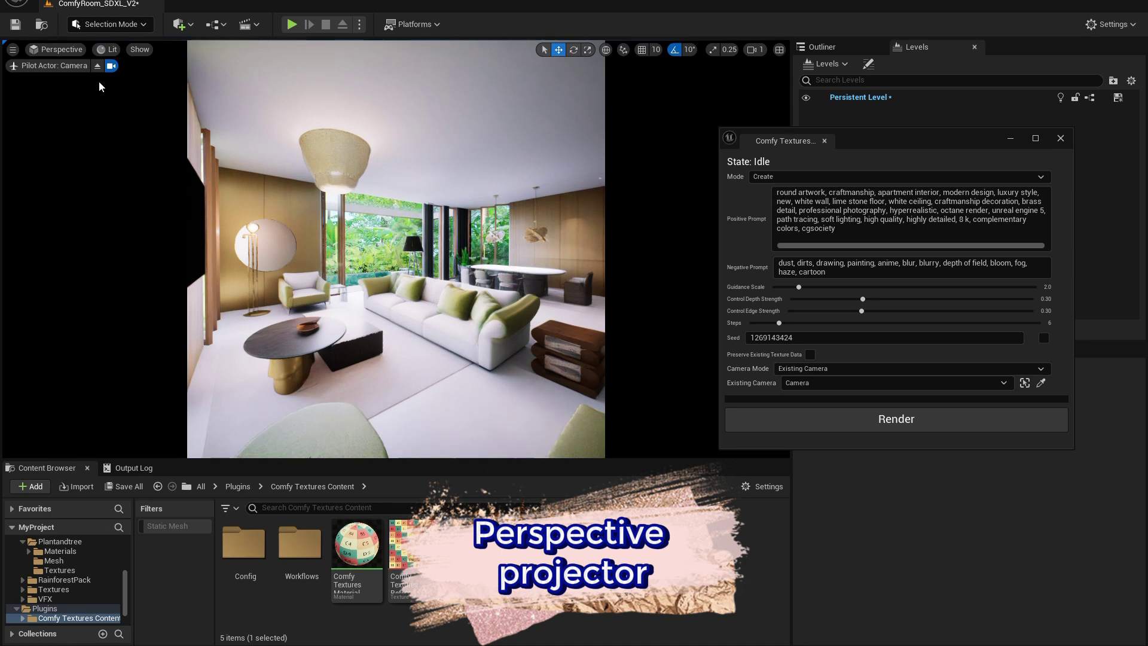
- Leave the piloted Camera, move the widget off the viewport and fly through the room to inspect how the projected textures cover the meshes
{"action": "left_click", "coordinate": [97, 66]}
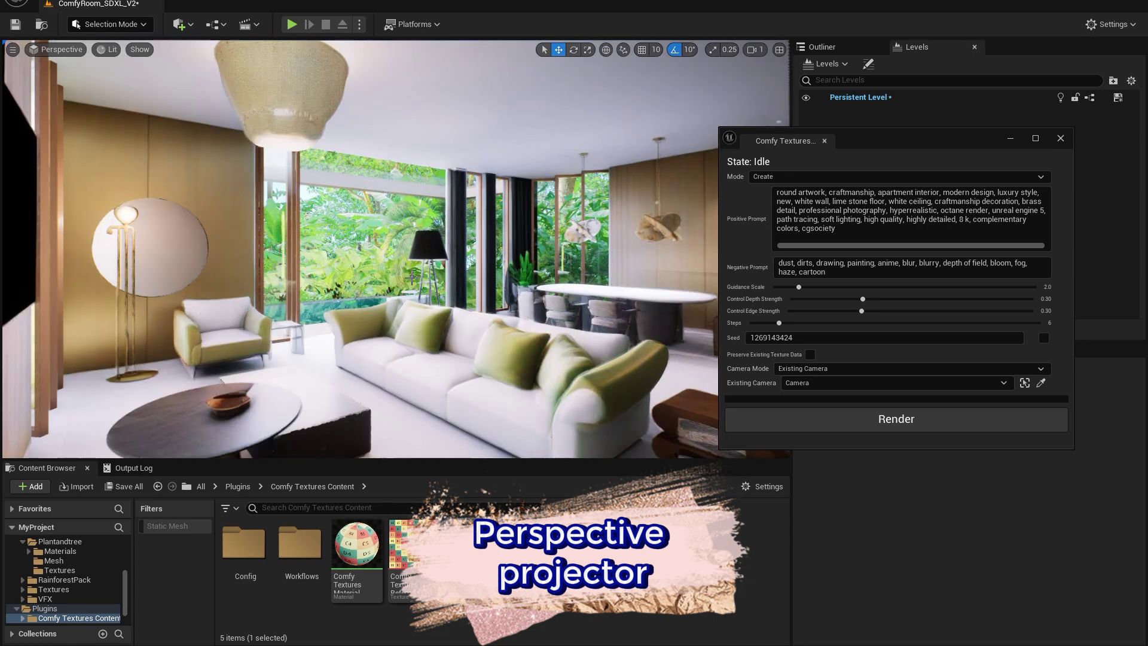
{"action": "left_click_drag", "start_coordinate": [866, 143], "coordinate": [984, 337]}
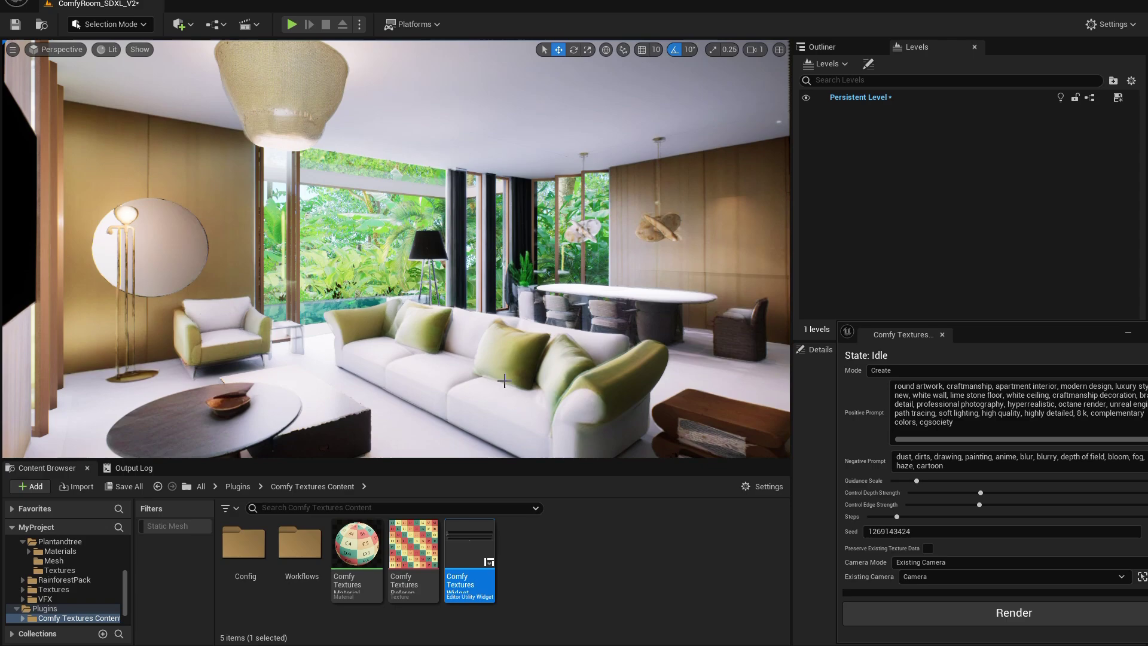
{"action": "right_click_drag", "start_coordinate": [524, 364], "coordinate": [553, 360]}
{"action": "key", "text": "w"}
{"action": "scroll", "coordinate": [524, 365], "scroll_direction": "down", "scroll_amount": 1}
{"action": "key", "text": "s"}
{"action": "scroll", "coordinate": [525, 364], "scroll_direction": "down", "scroll_amount": 1}
{"action": "key", "text": "w"}
{"action": "key", "text": "s"}
{"action": "scroll", "coordinate": [525, 364], "scroll_direction": "down", "scroll_amount": 1}
{"action": "key", "text": "s"}
{"action": "key", "text": "s"}
{"action": "key", "text": "s"}
{"action": "key", "text": "d"}
{"action": "key", "text": "s"}
{"action": "key", "text": "s"}
{"action": "key", "text": "d"}
{"action": "right_click_drag", "start_coordinate": [111, 62], "coordinate": [81, 61]}
- Return to the placed Camera view of the textured room and move around inside the scene
{"action": "left_click", "coordinate": [61, 52]}
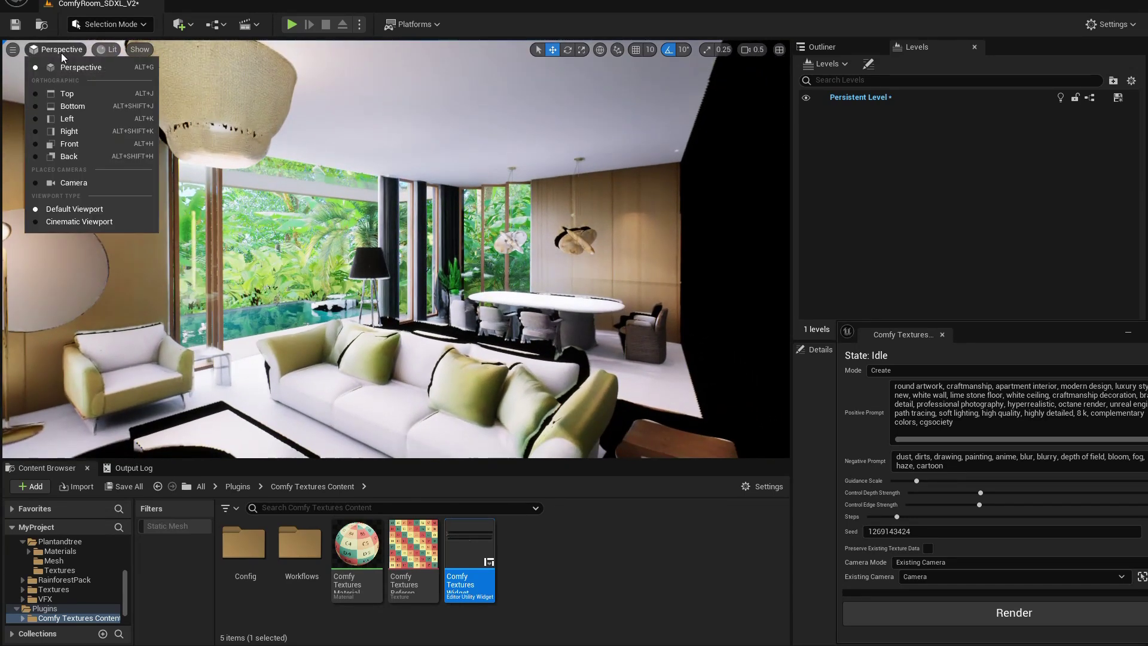
{"action": "left_click", "coordinate": [97, 188]}
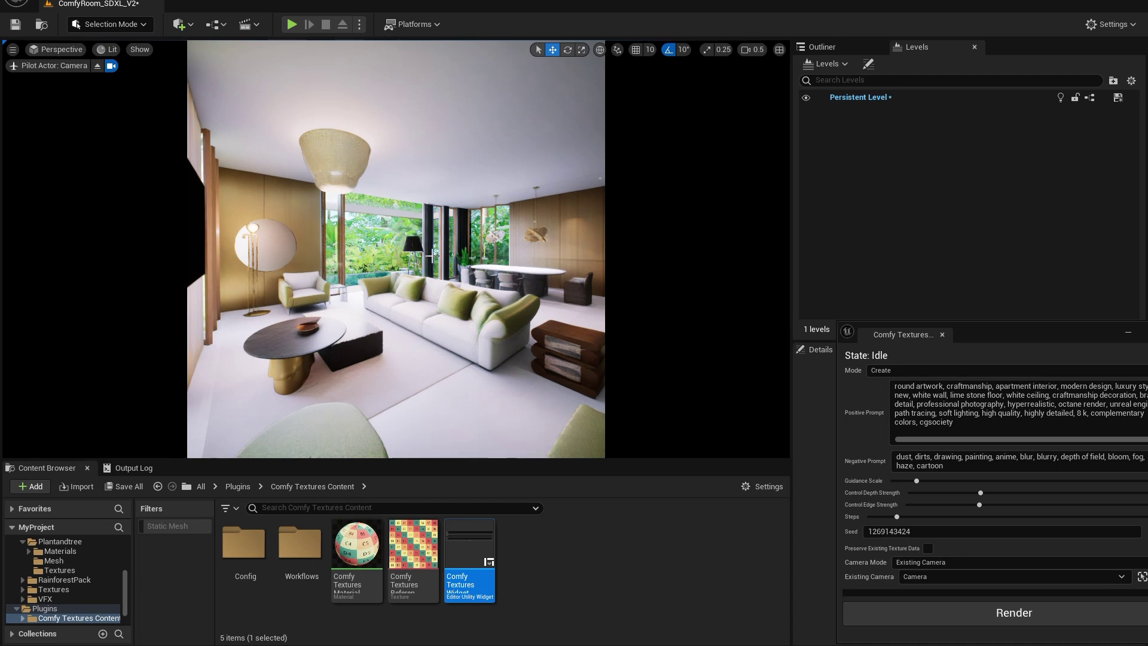
{"action": "key", "text": "w"}
{"action": "mouse_move", "coordinate": [446, 250]}
{"action": "right_mouse_down"}
{"action": "mouse_move", "coordinate": [480, 249]}
{"action": "mouse_move", "coordinate": [433, 260]}
{"action": "mouse_move", "coordinate": [447, 255]}
{"action": "right_mouse_up"}
{"action": "key", "text": "a"}
{"action": "key", "text": "w"}
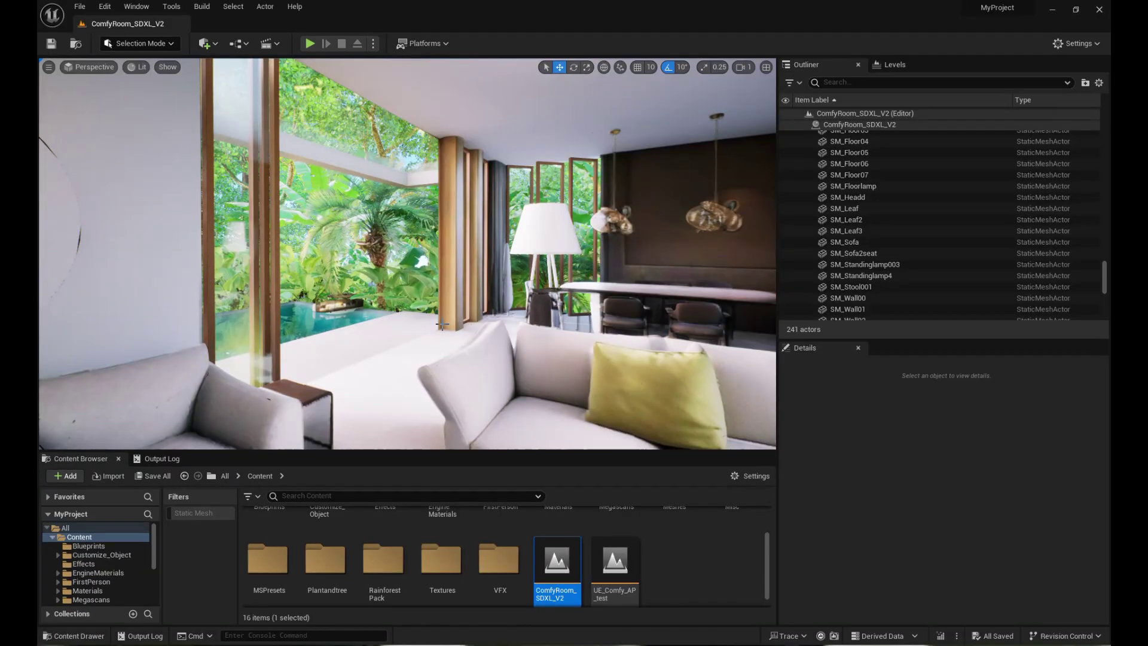
- Look at the room with the yellow sofa pillow through the placed Camera, keeping the Lit mode, and stop piloting it
{"action": "left_click", "coordinate": [137, 66]}
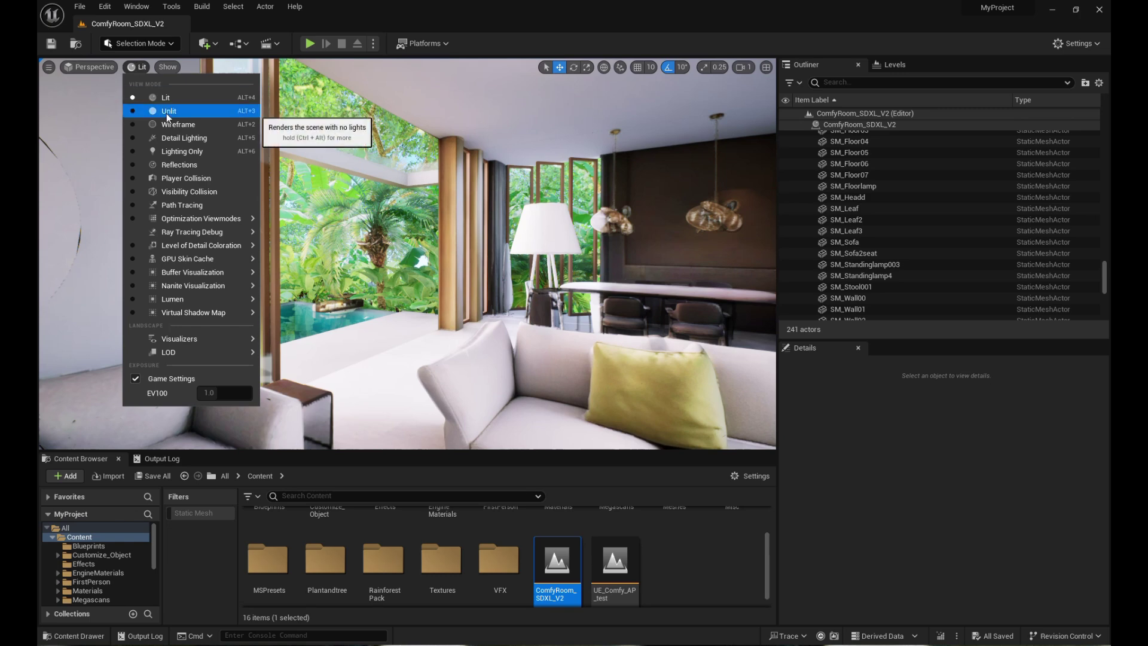
{"action": "left_click", "coordinate": [88, 67]}
{"action": "left_click", "coordinate": [94, 192]}
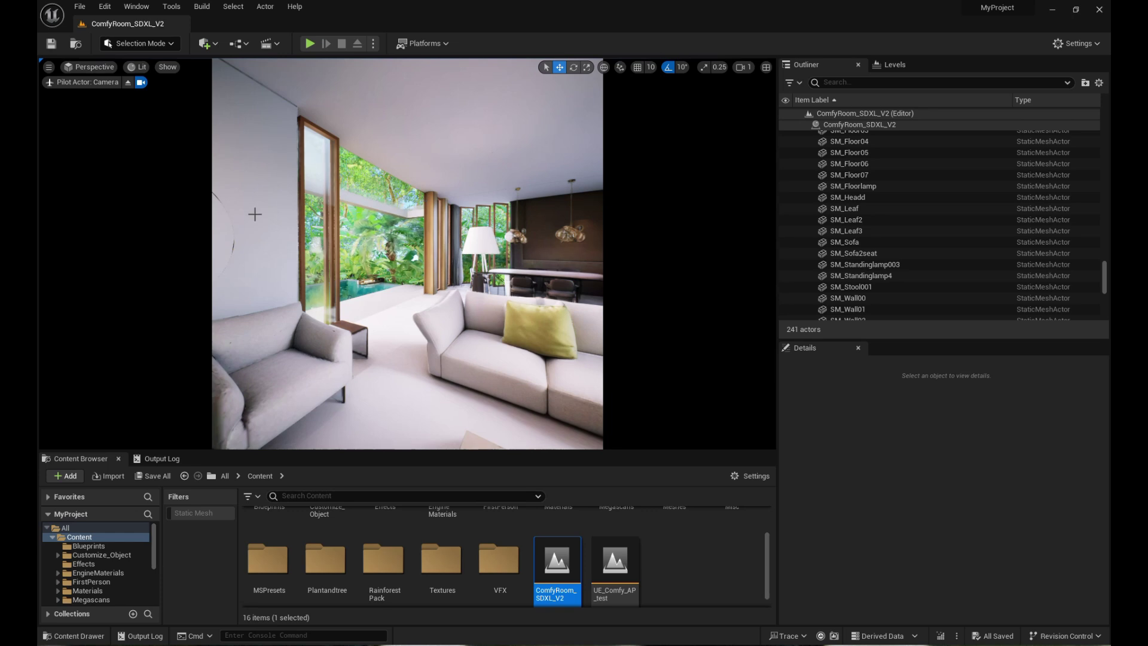
{"action": "left_click", "coordinate": [128, 82]}
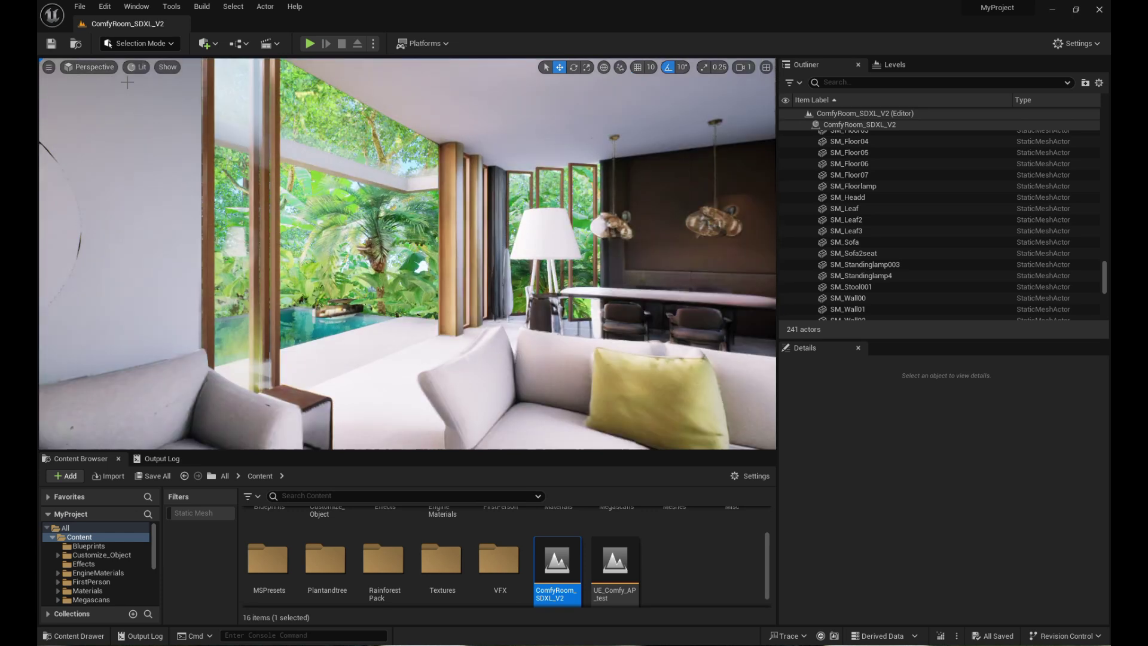